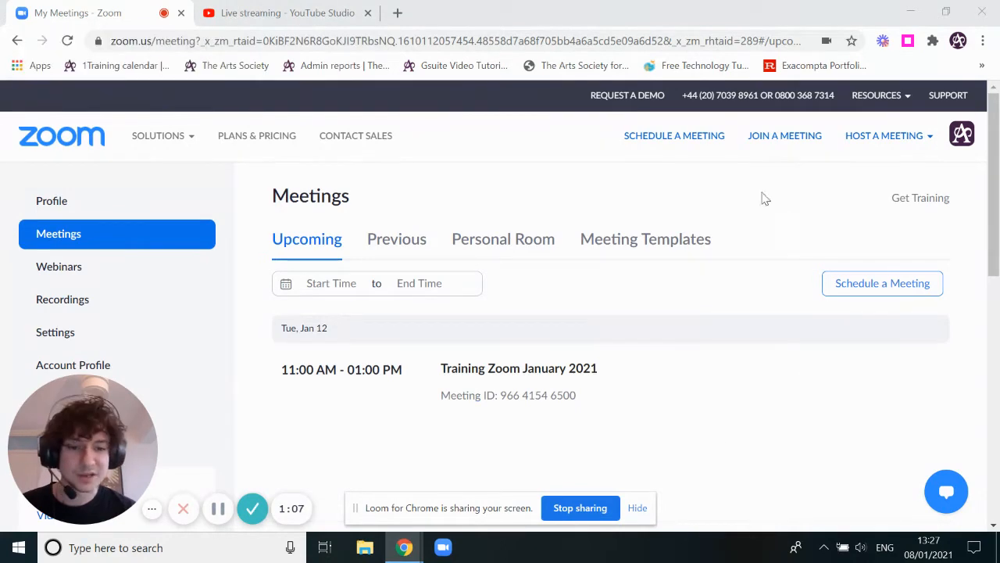
Switch to the YouTube Studio page and load youtube.com in its place.
mouse_move(521, 375)
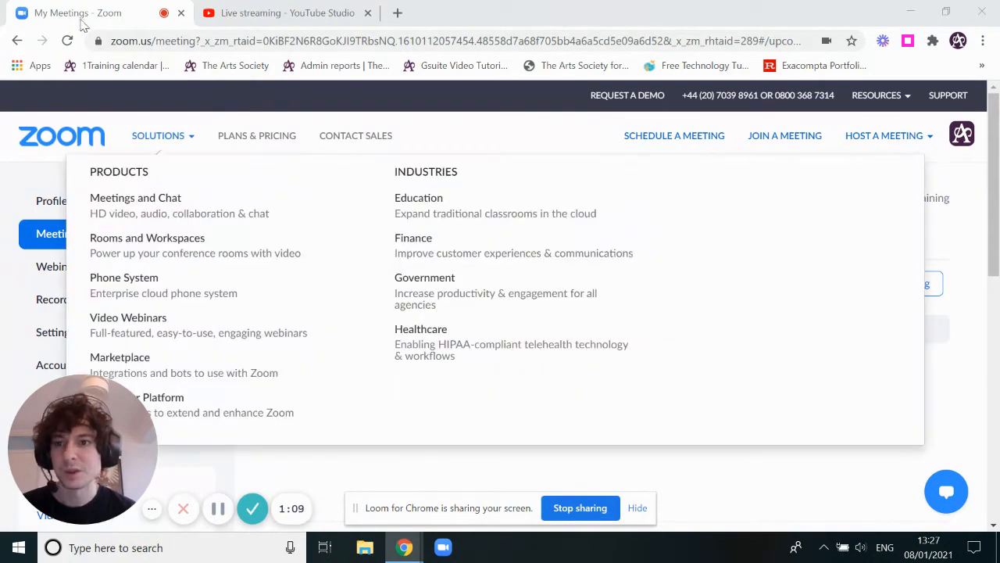
left_click(270, 13)
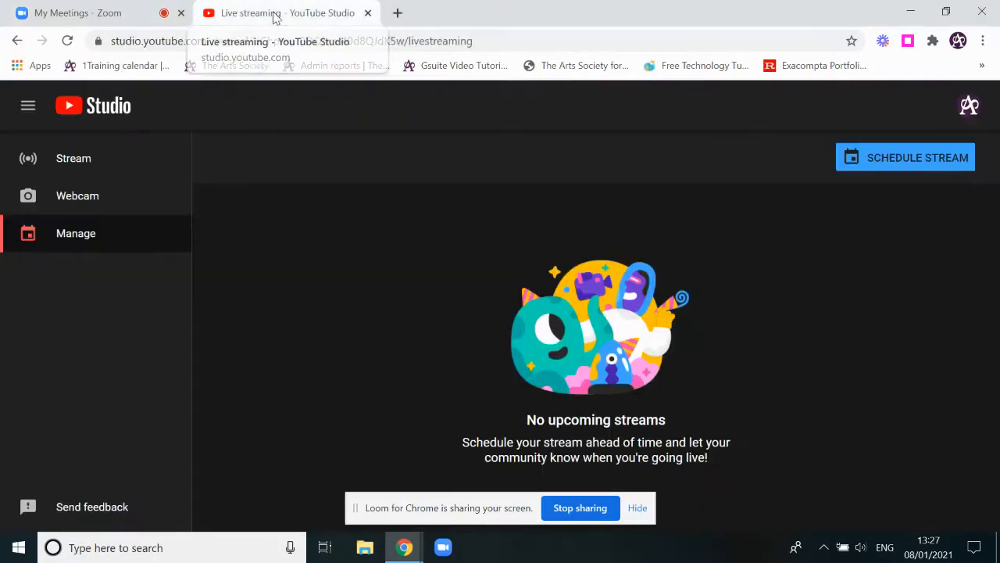
left_click(340, 41)
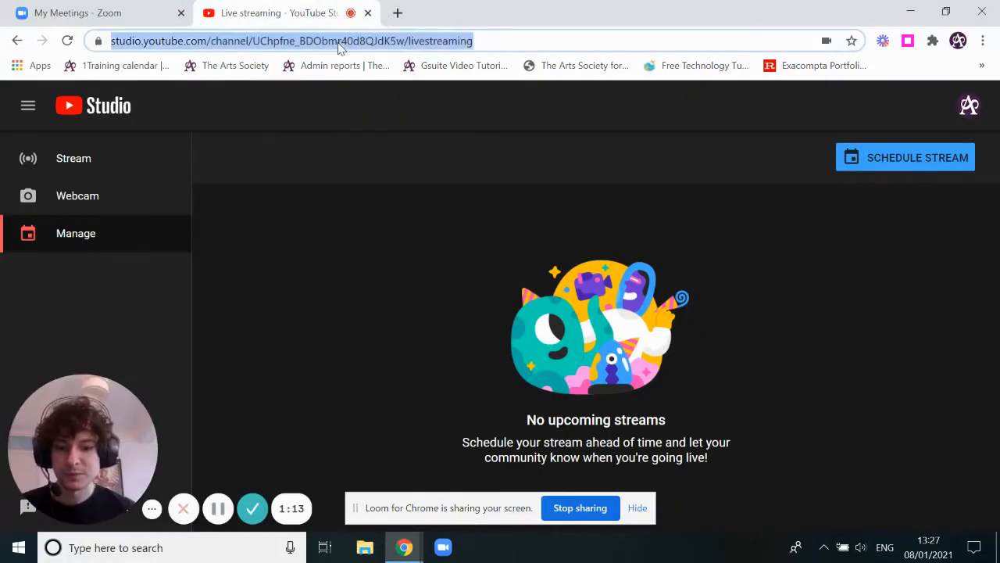
type("youtube.com")
key("Return")
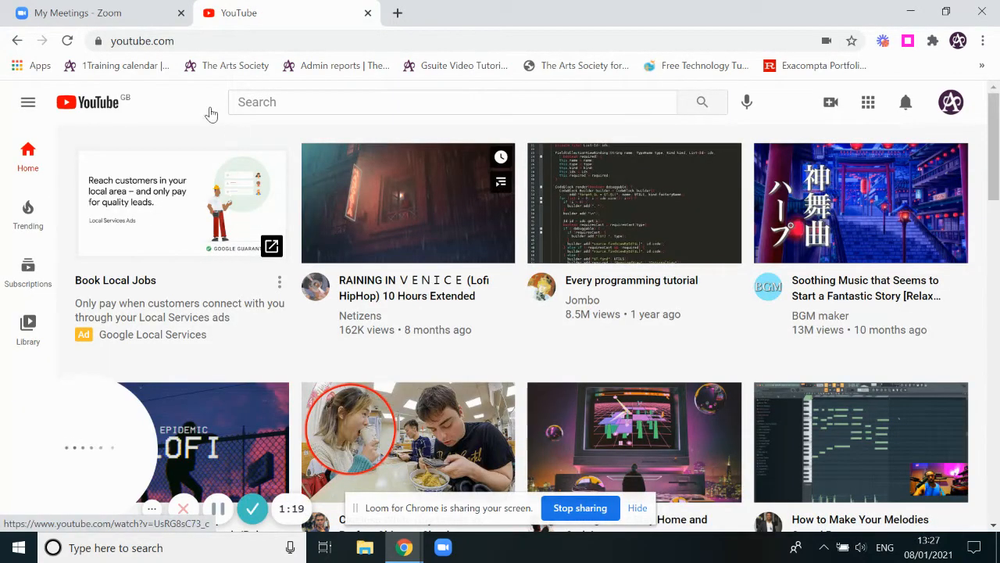
Switch to Zoom and open the details of the upcoming meeting "Training Zoom January 2021".
left_click(93, 18)
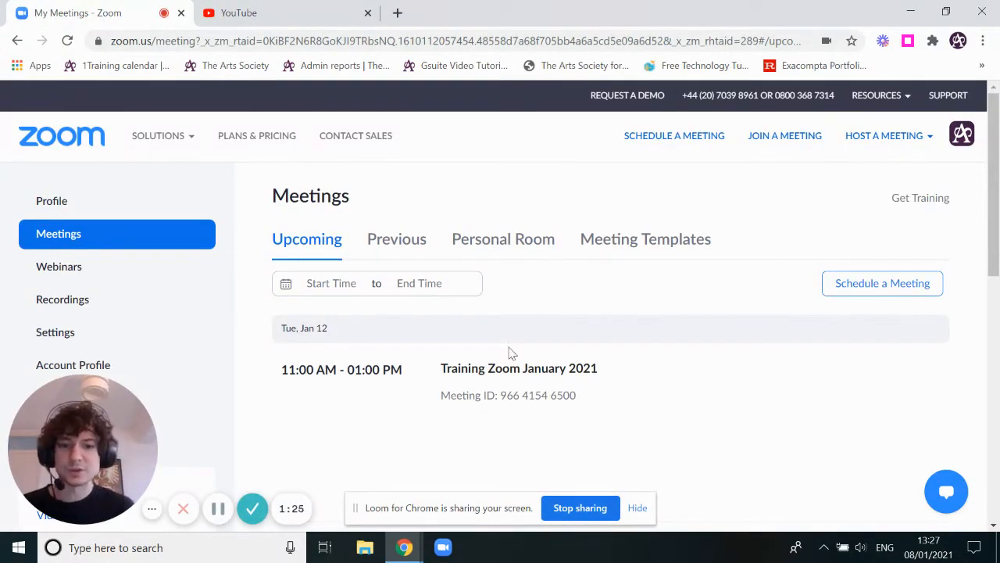
left_click(501, 374)
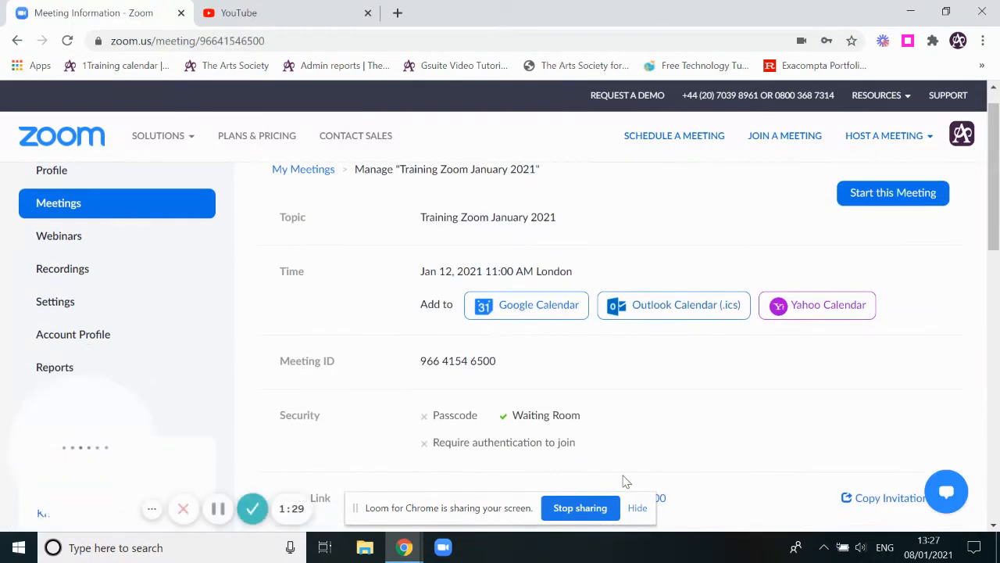
Return to YouTube and choose to go live, opening the live streaming area of YouTube Studio.
left_click(282, 22)
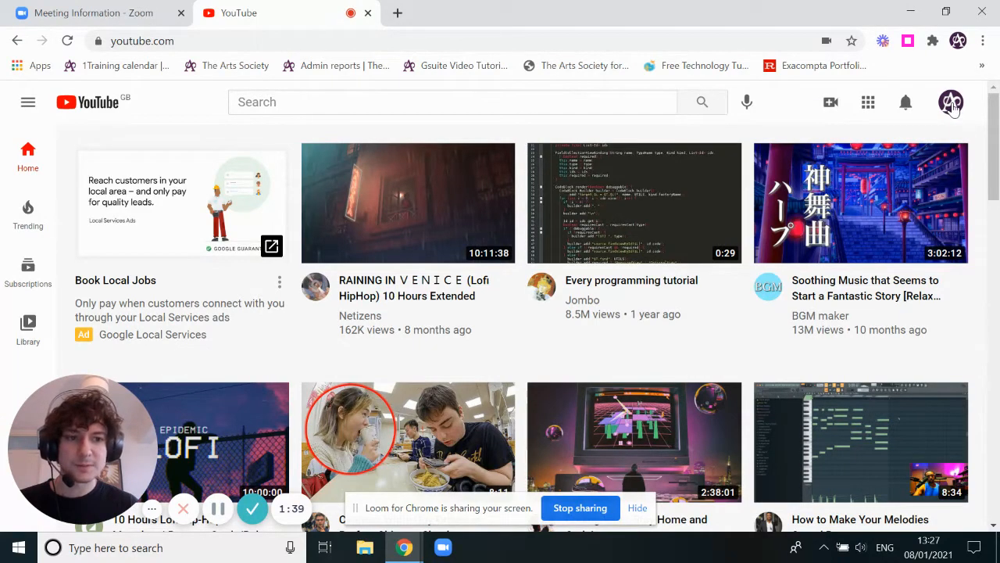
left_click(952, 106)
left_click(950, 105)
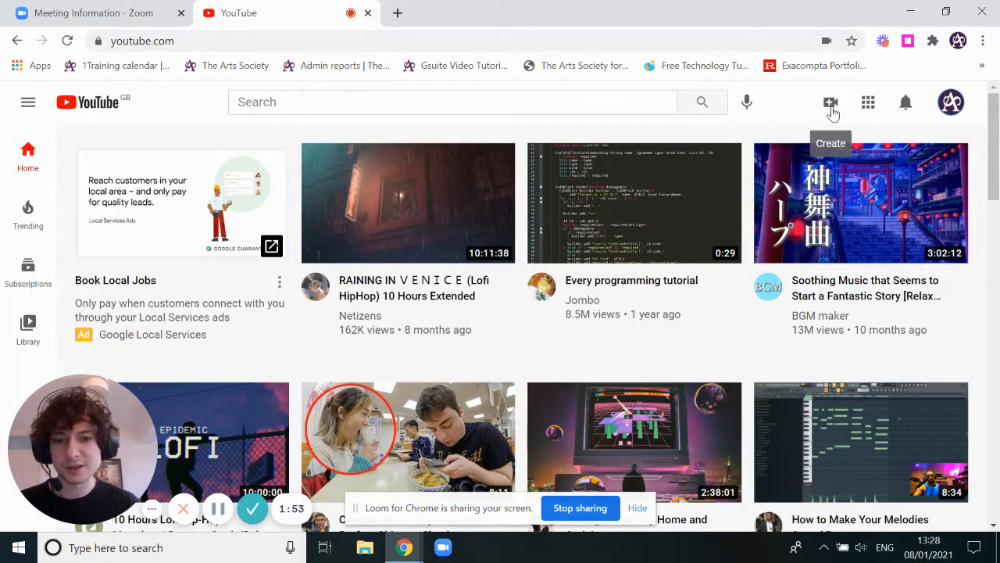
left_click(831, 108)
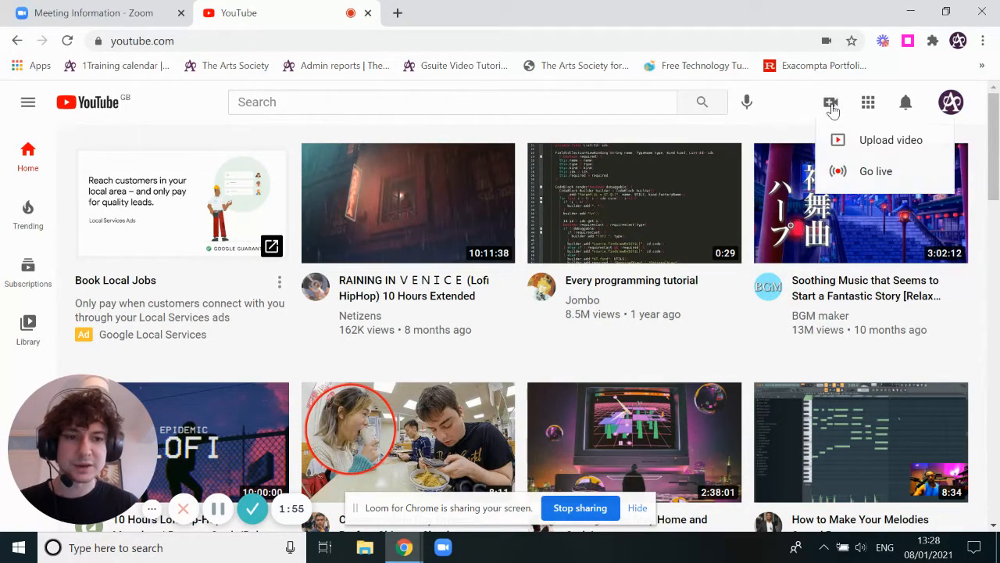
left_click(876, 171)
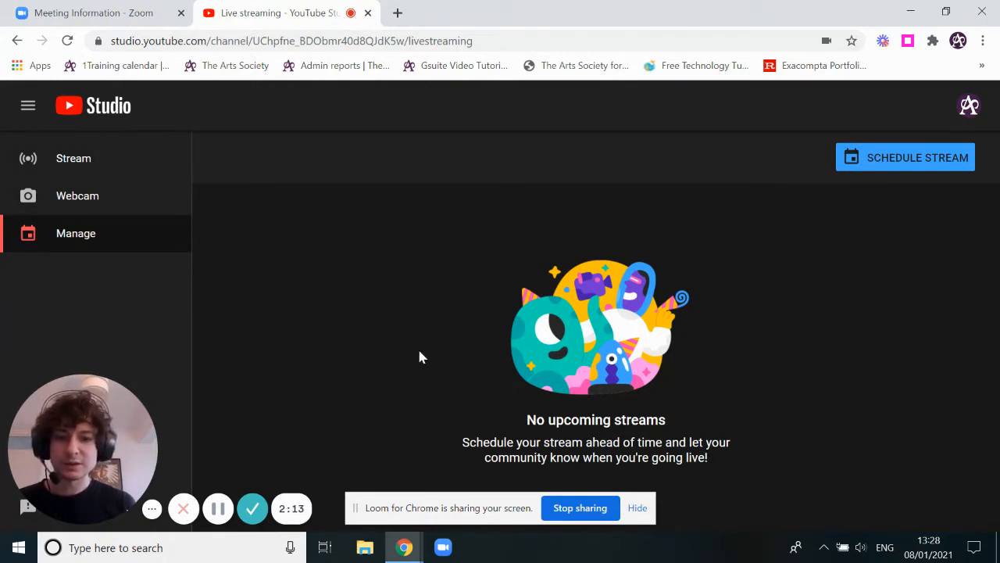
In the stream management section, start scheduling a stream, creating it new instead of reusing previous settings.
left_click(77, 164)
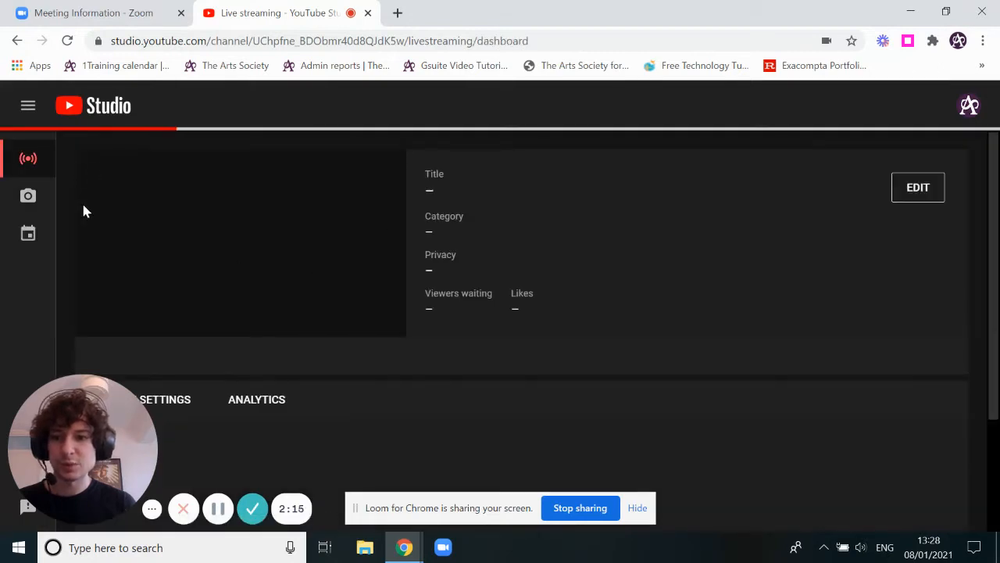
left_click(29, 243)
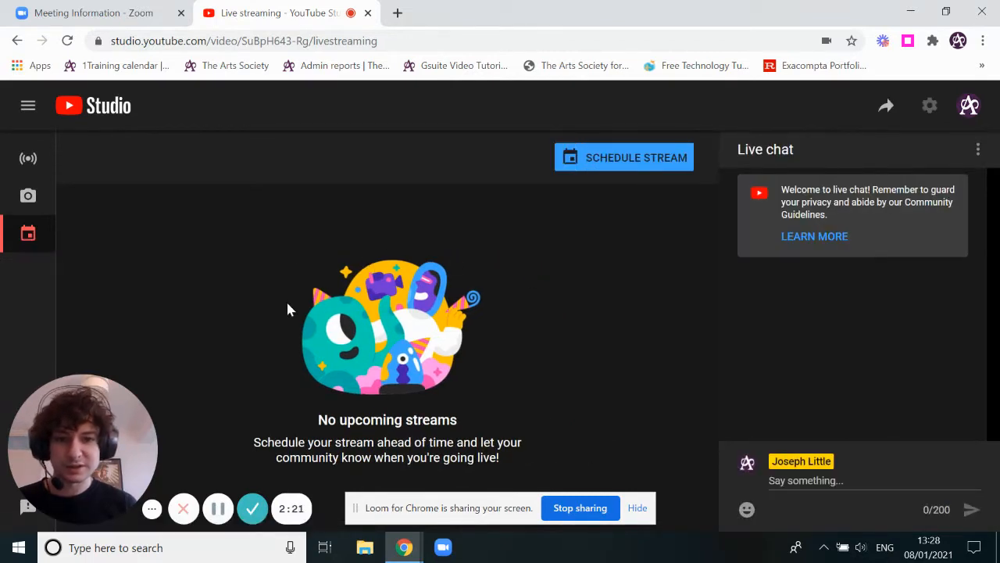
left_click(611, 161)
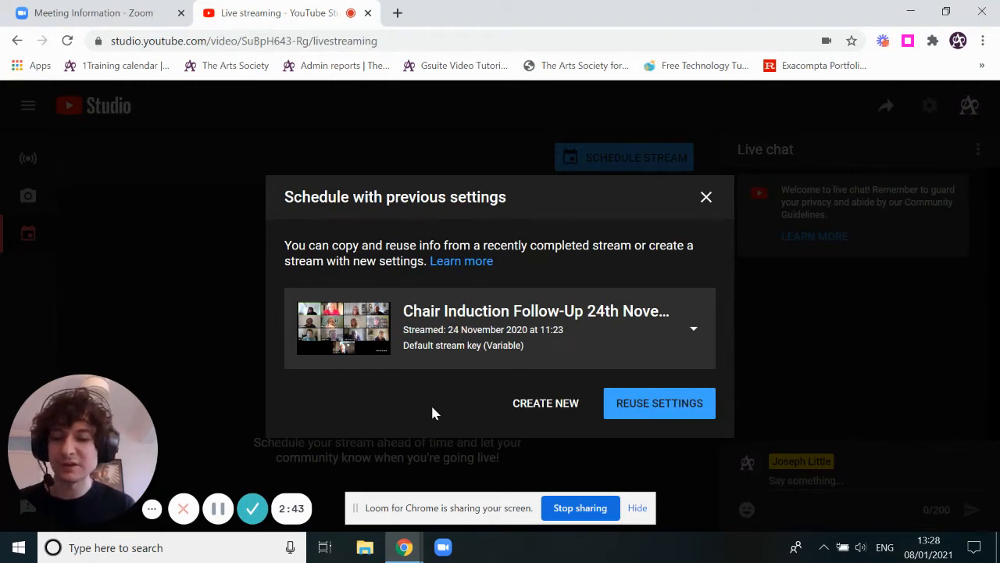
left_click(547, 404)
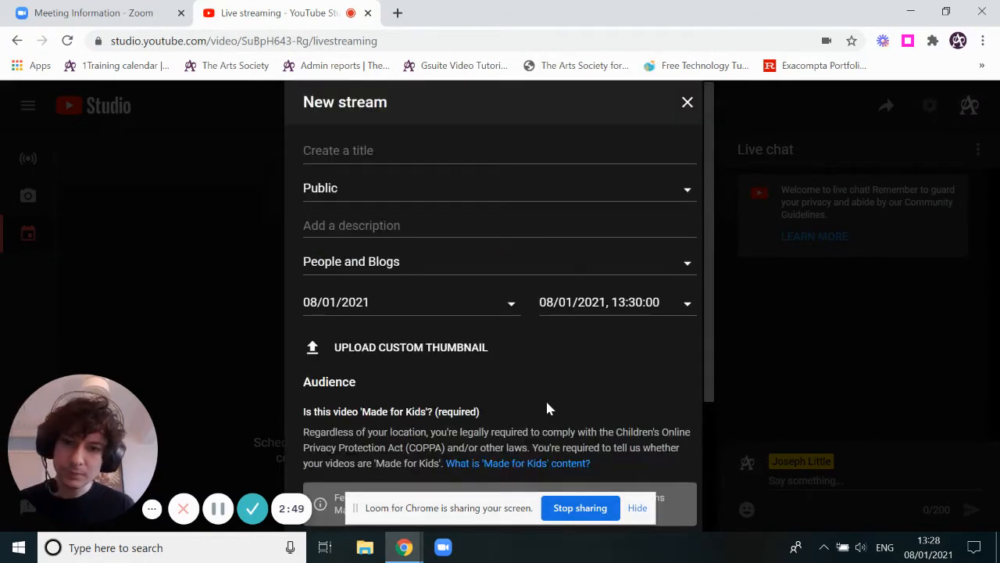
scroll(539, 336, "down", 1)
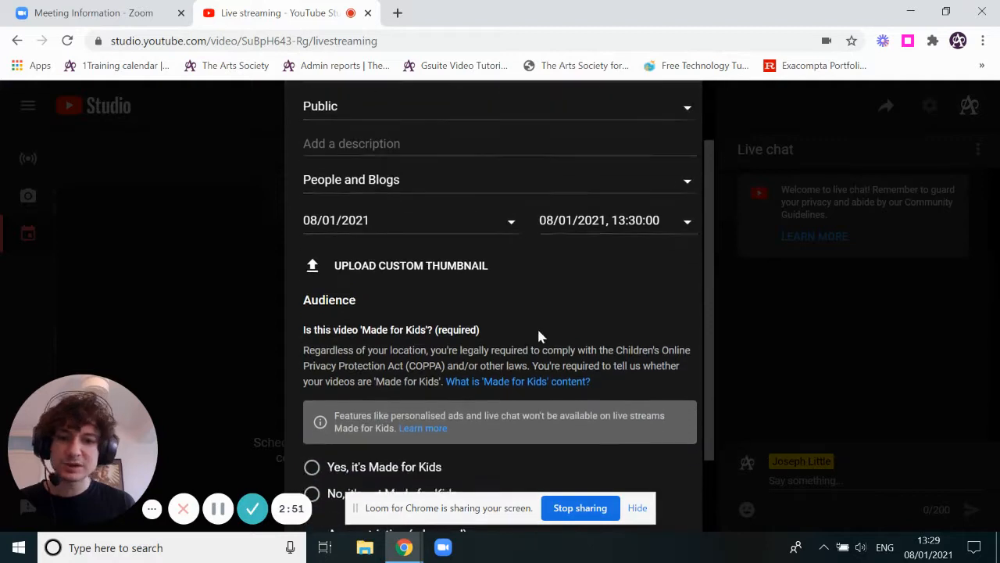
scroll(539, 332, "down", 1)
scroll(538, 334, "up", 3)
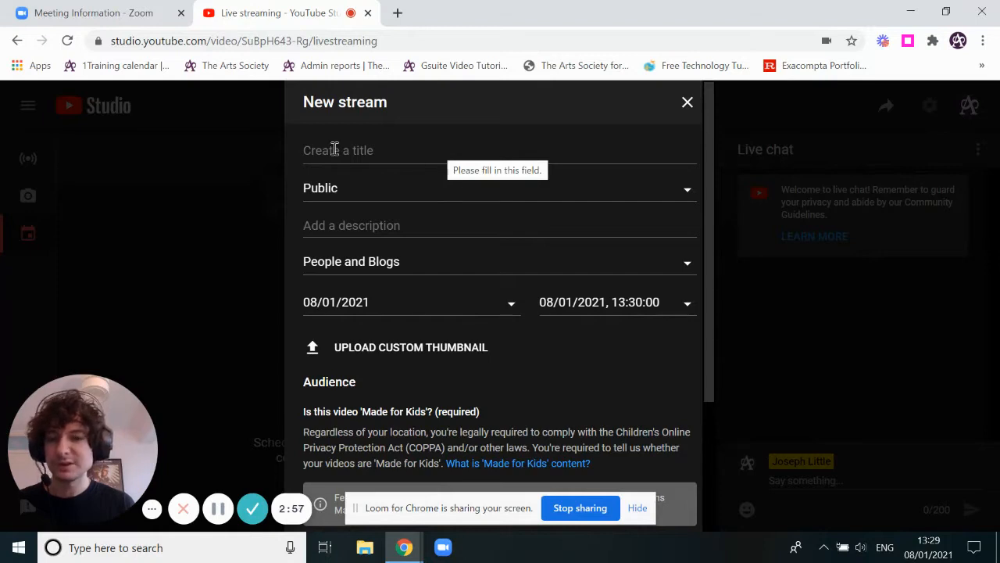
Copy the meeting title "Training Zoom January 2021" from Zoom and paste it as the new YouTube stream's title.
left_click(141, 22)
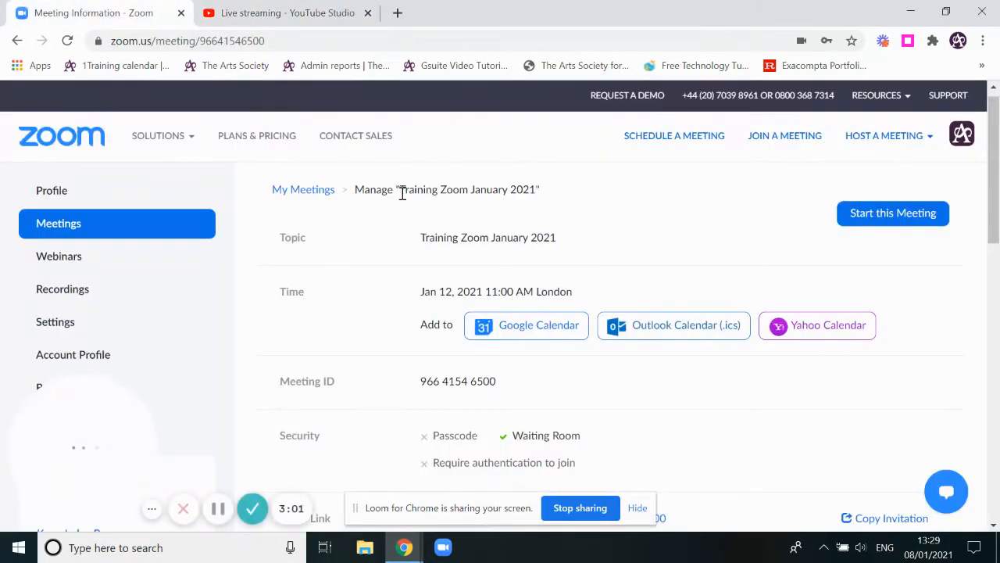
left_click_drag(404, 191, 536, 192)
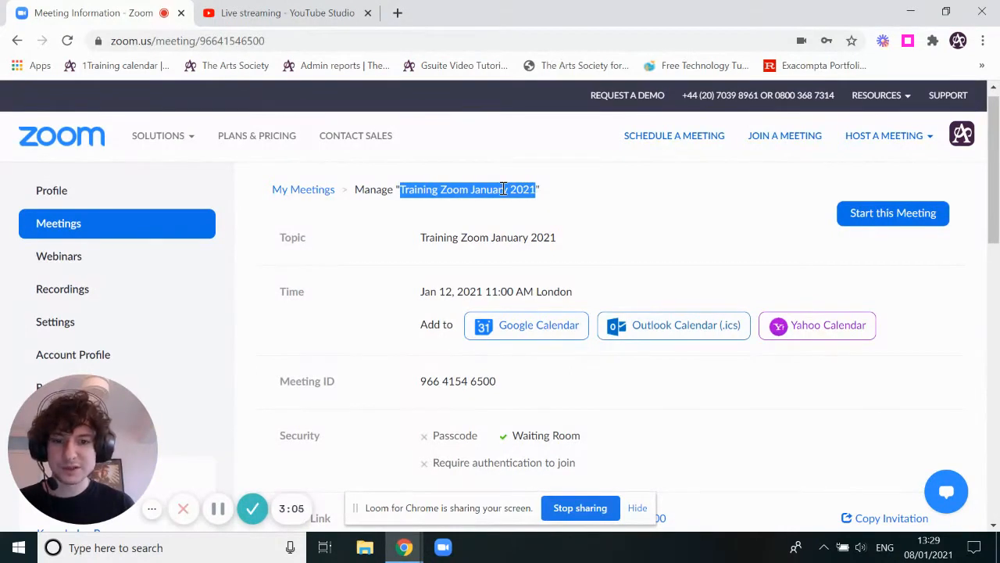
right_click(504, 189)
left_click(547, 202)
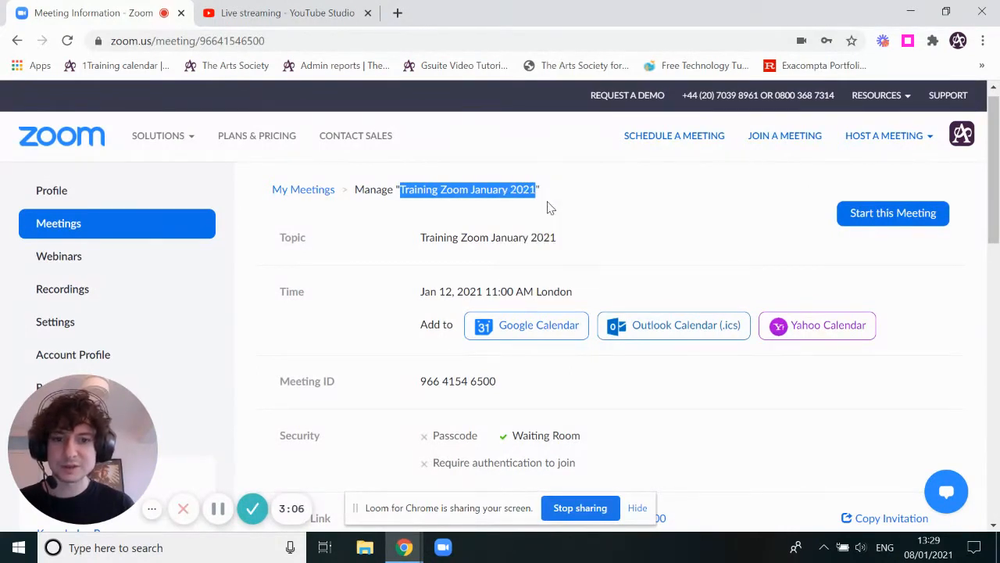
left_click(303, 25)
left_click(439, 147)
right_click(437, 146)
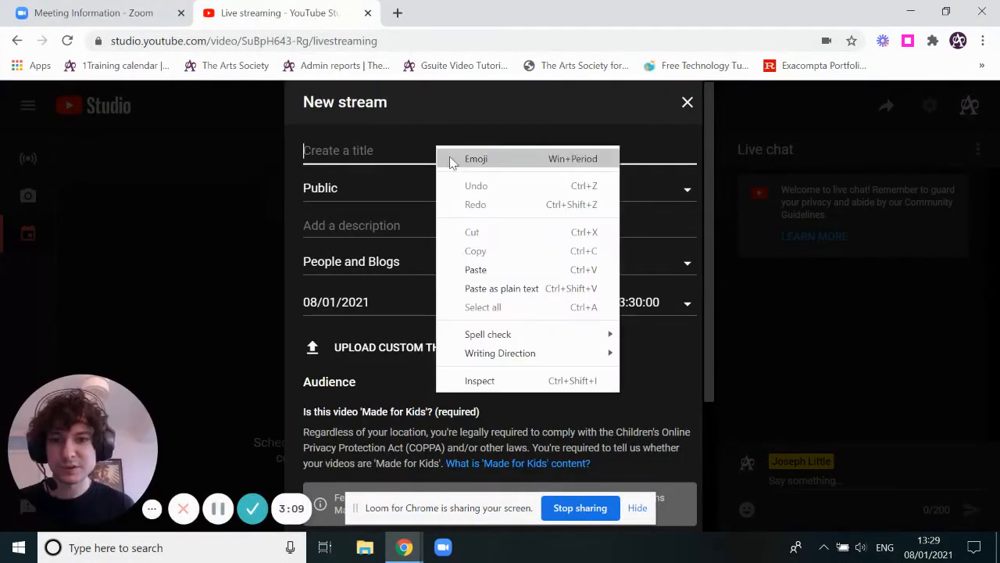
left_click(477, 269)
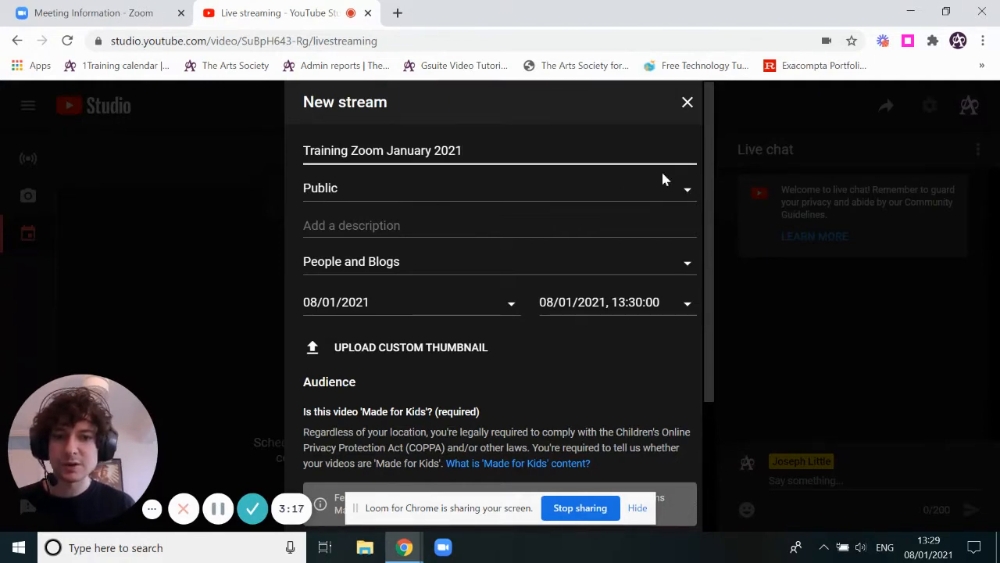
Set the new stream's visibility to Unlisted.
left_click(687, 192)
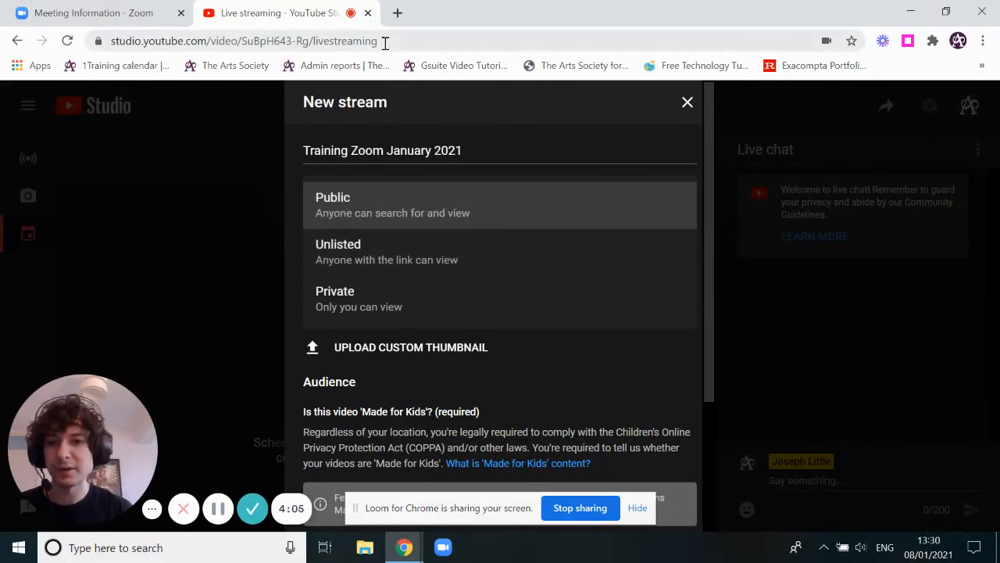
left_click_drag(379, 40, 107, 56)
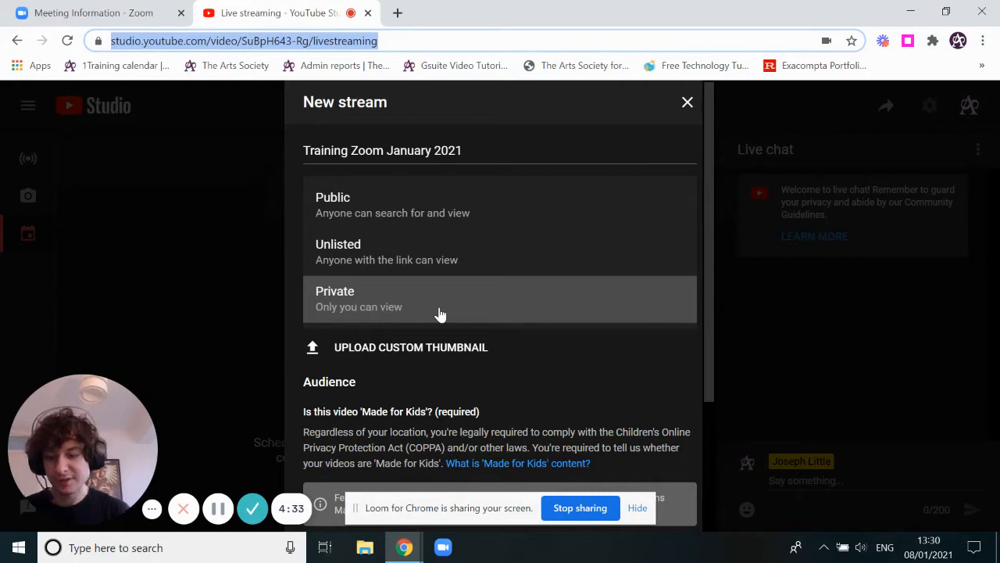
left_click(390, 270)
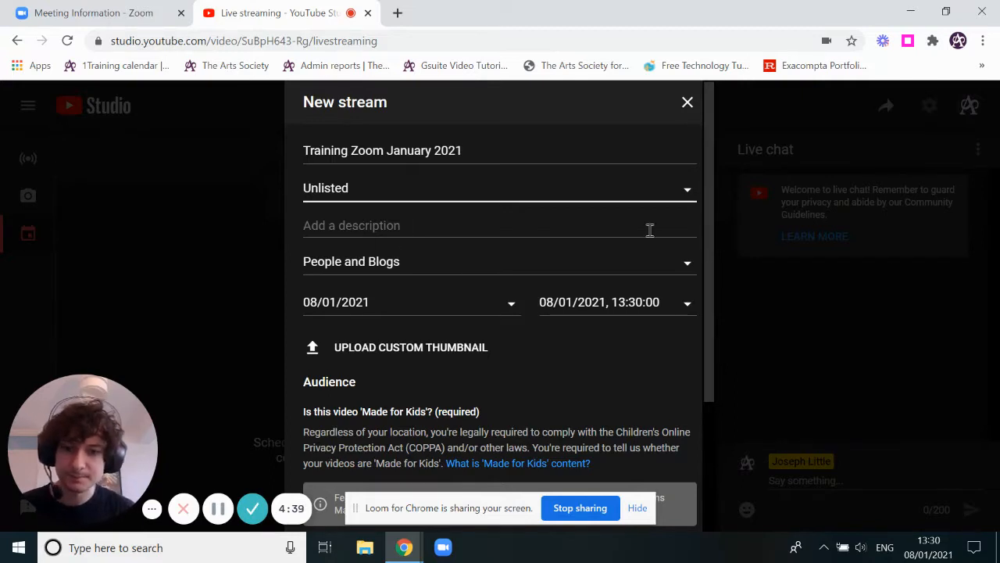
Set the stream's category to Education and hide the screen-sharing notice.
left_click(688, 263)
scroll(508, 374, "down", 1)
scroll(508, 374, "down", 3)
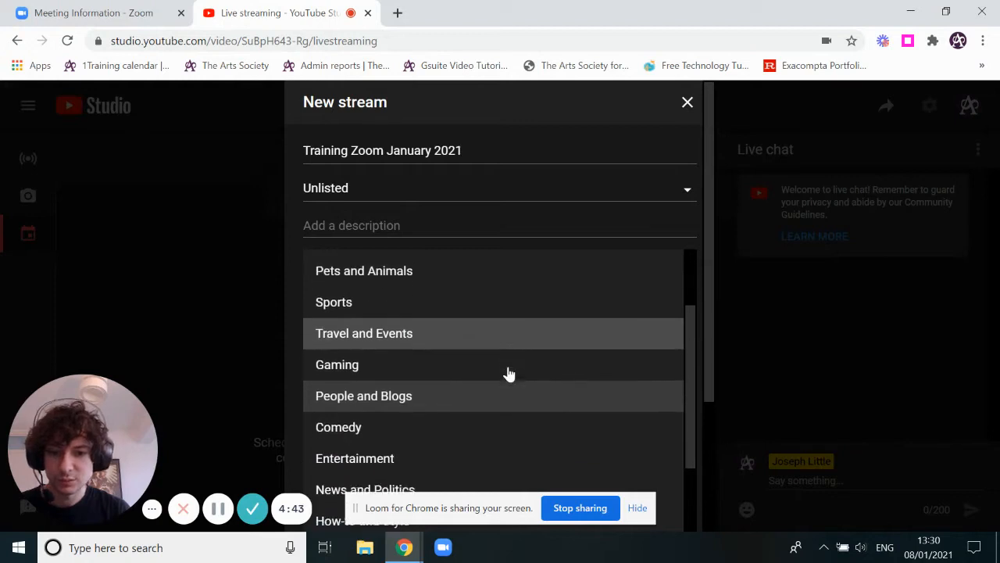
left_click(402, 451)
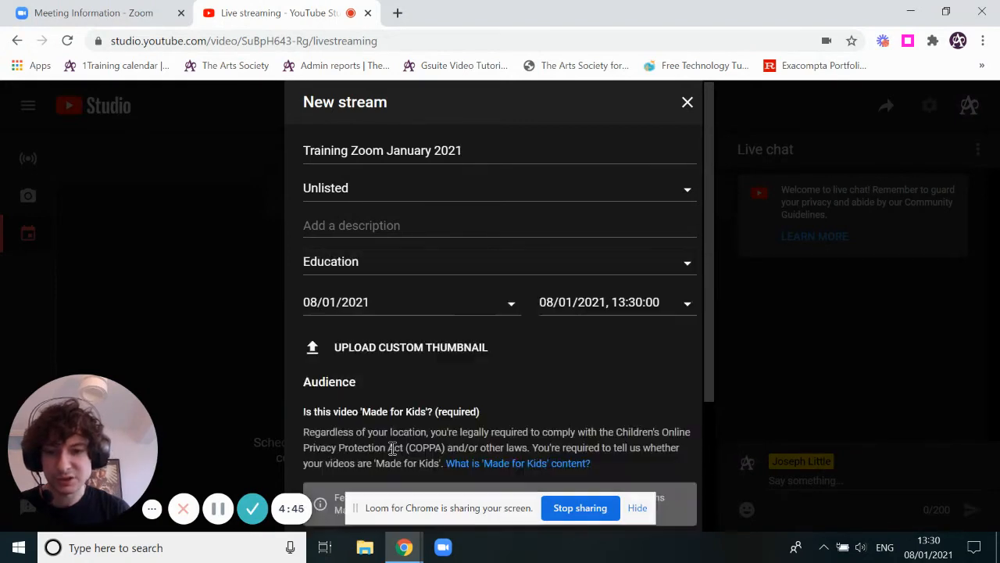
left_click(636, 508)
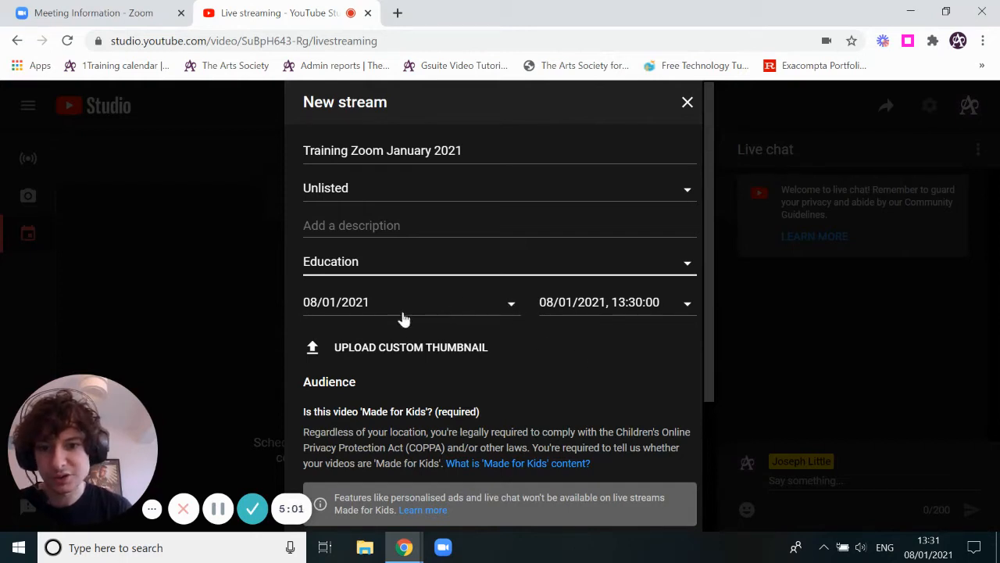
Check the meeting's date in Zoom, and set the YouTube stream's scheduled date to 12/01/2021.
left_click(134, 13)
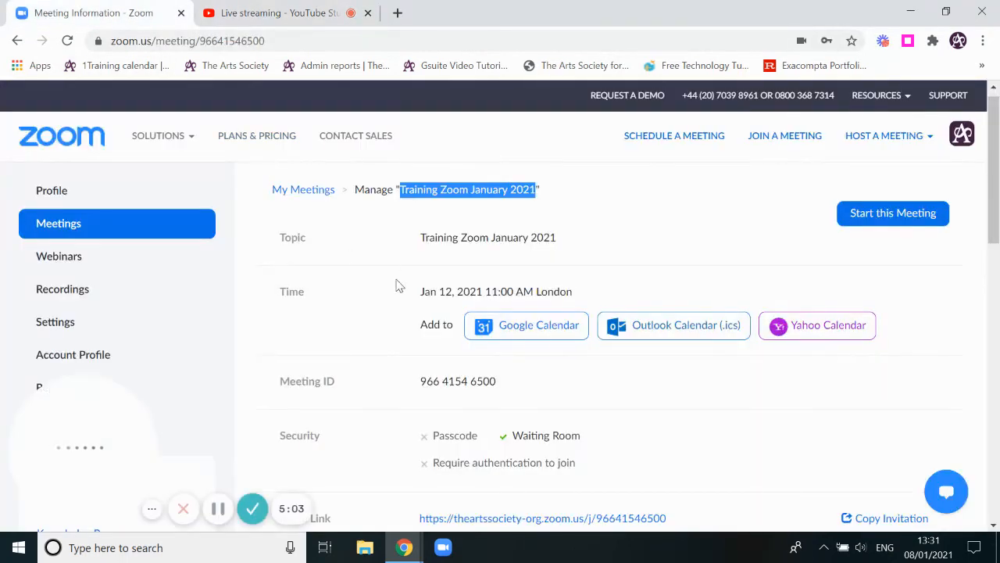
left_click(397, 348)
scroll(406, 357, "down", 3)
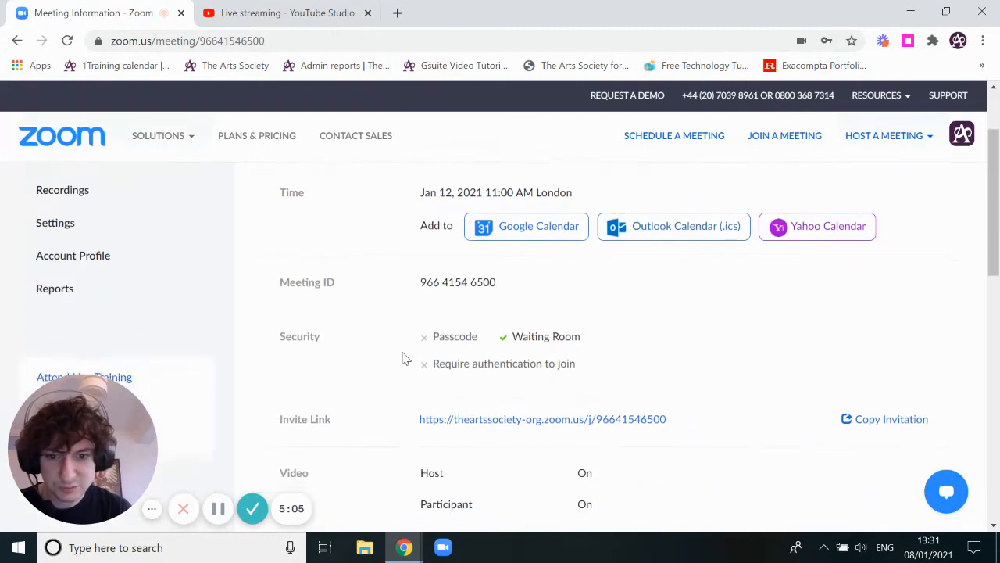
scroll(405, 357, "up", 2)
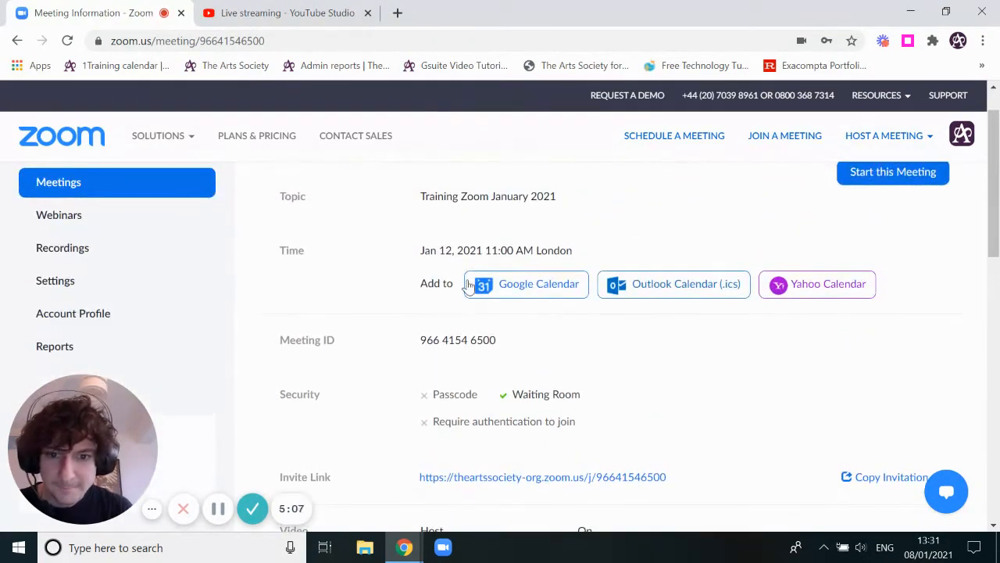
left_click(282, 16)
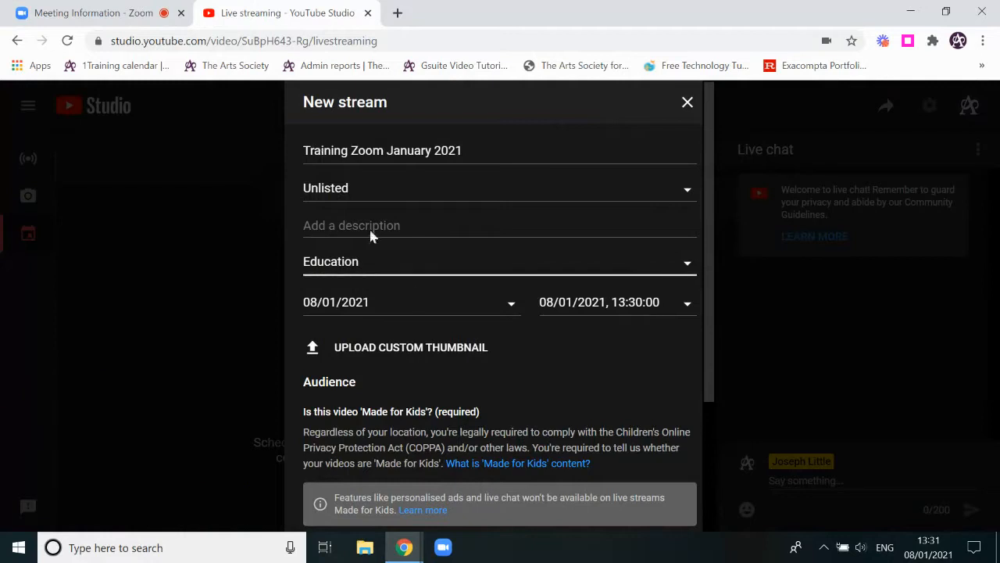
left_click(511, 306)
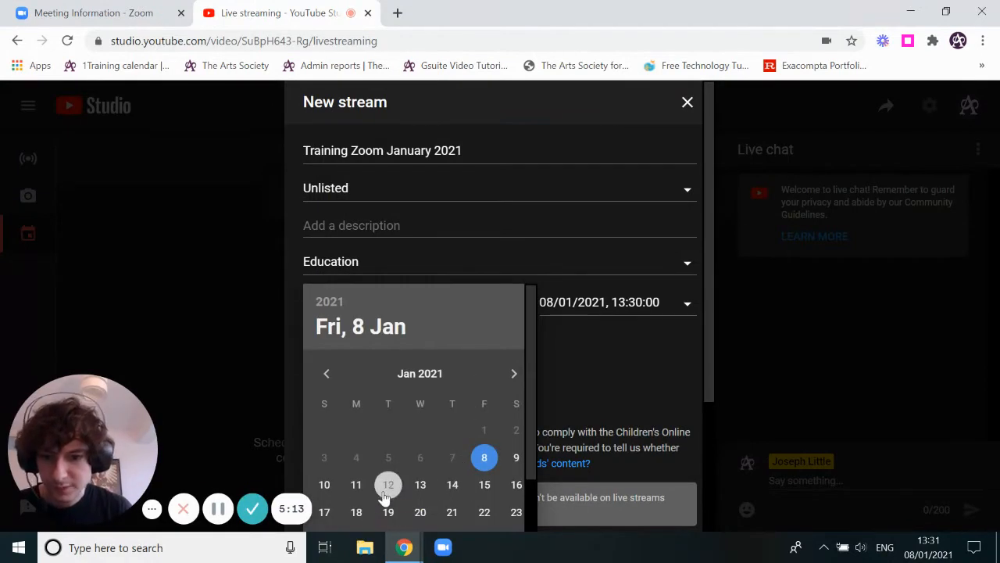
left_click(389, 485)
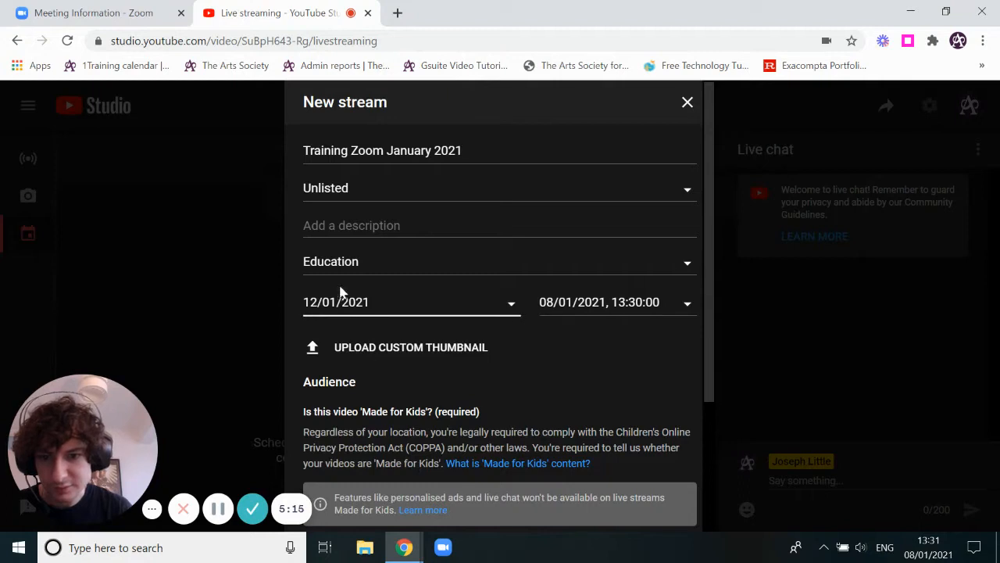
Set the new stream's scheduled start time to 11:00.
left_click(688, 305)
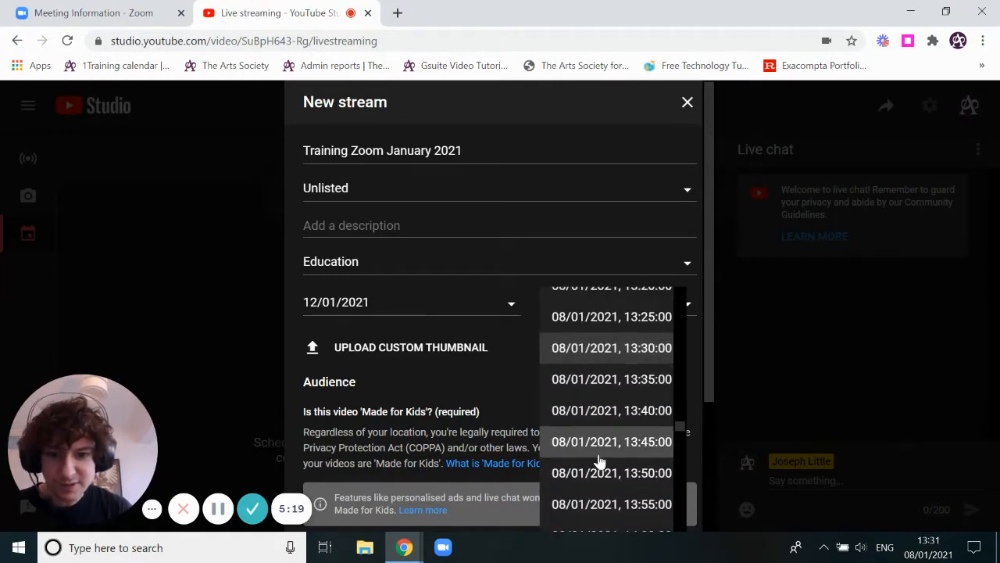
scroll(586, 460, "up", 3)
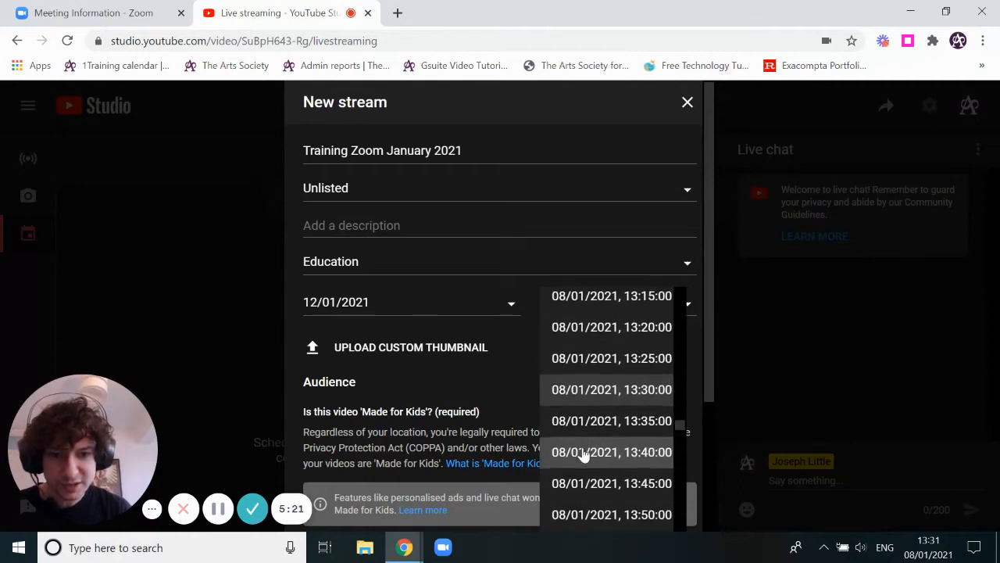
scroll(582, 453, "up", 1)
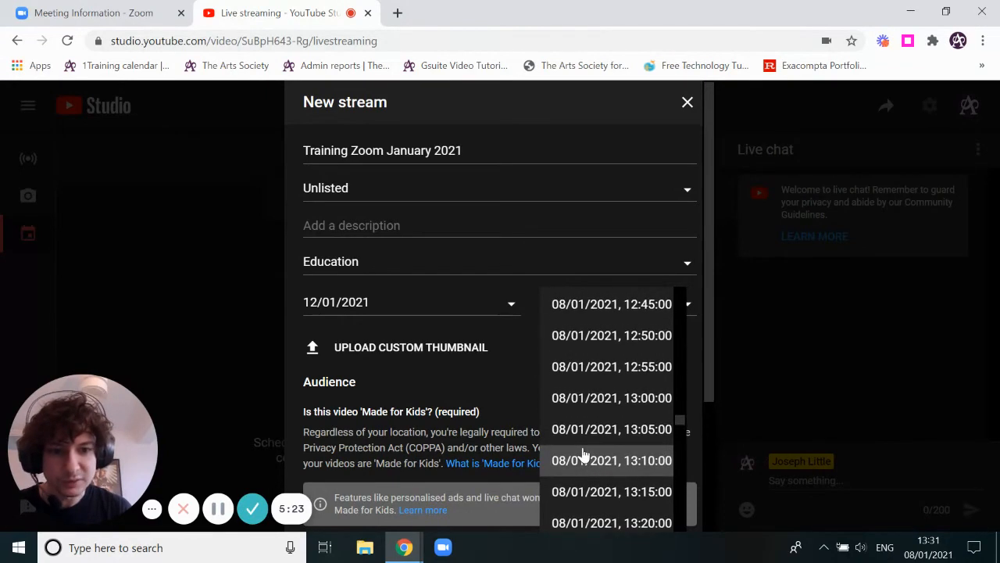
scroll(582, 454, "up", 8)
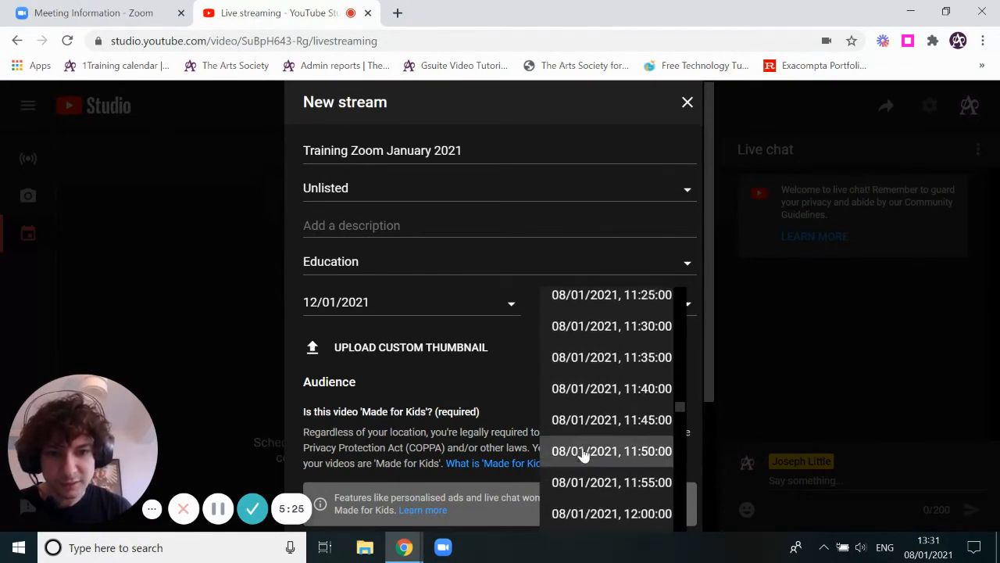
scroll(585, 456, "up", 7)
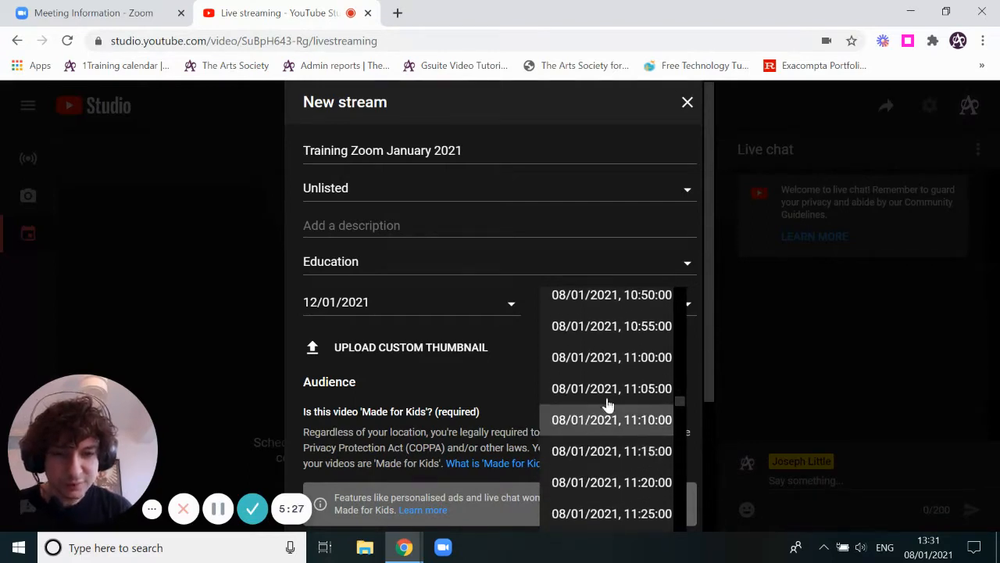
left_click(615, 364)
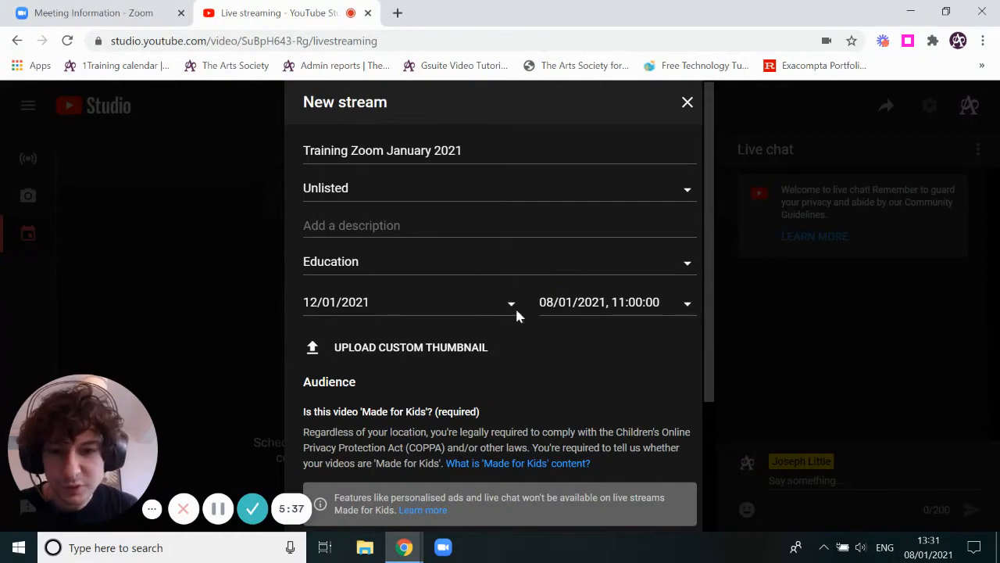
left_click(346, 195)
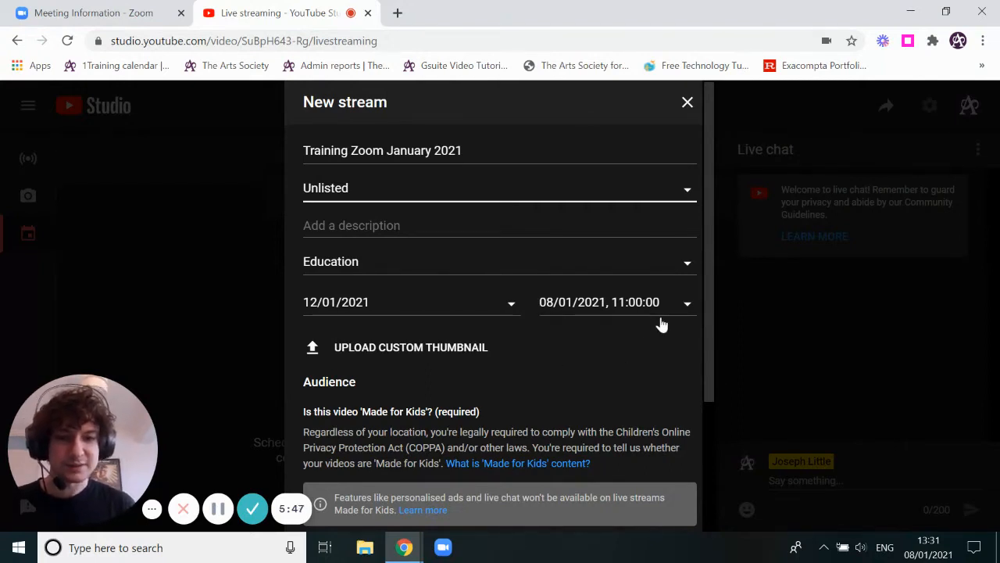
Set the stream's audience to "No, it's not Made for Kids".
scroll(612, 375, "down", 2)
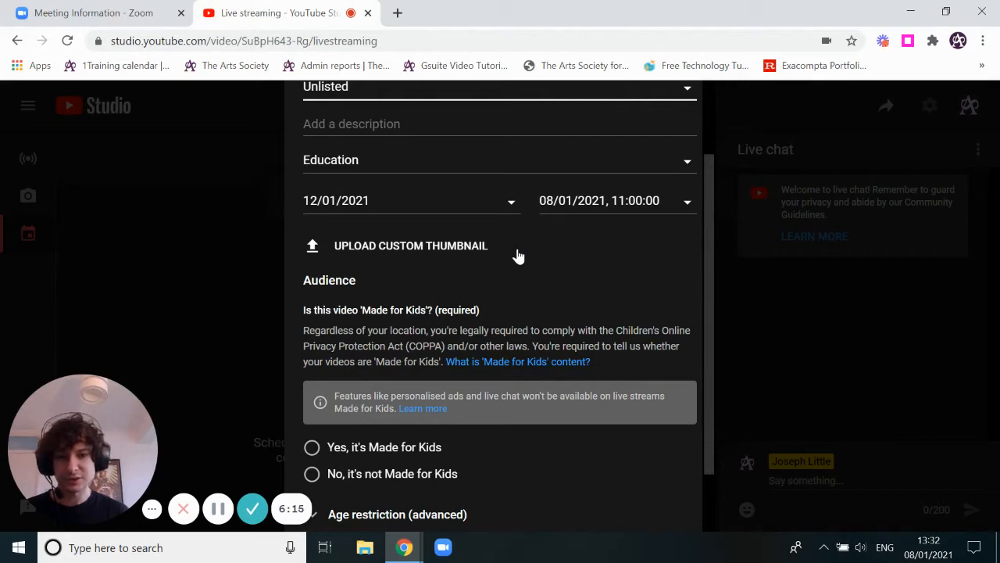
scroll(367, 269, "down", 1)
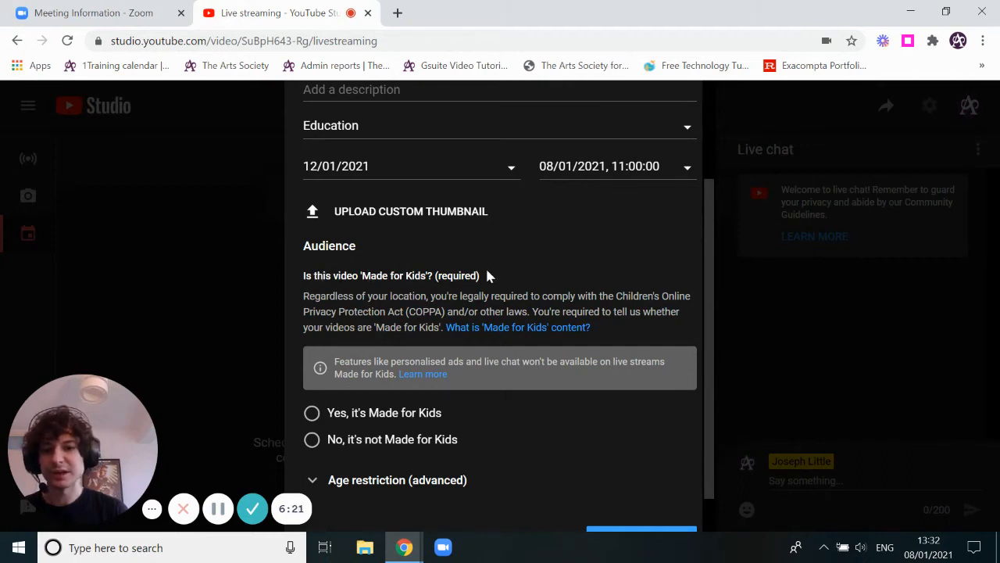
scroll(406, 297, "down", 1)
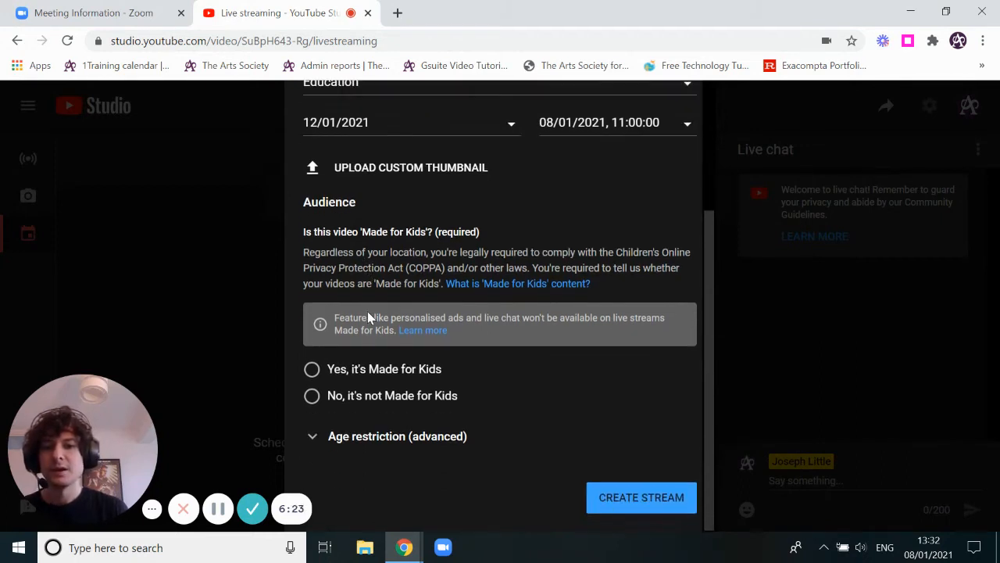
left_click(315, 399)
Review the new stream's details and audience setting, and create the stream.
scroll(352, 390, "up", 3)
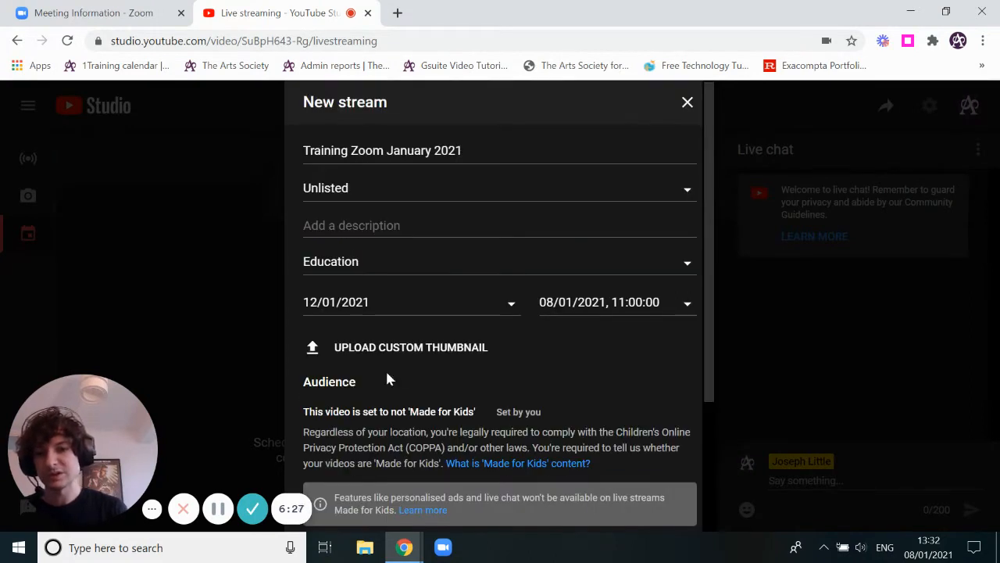
scroll(385, 375, "down", 2)
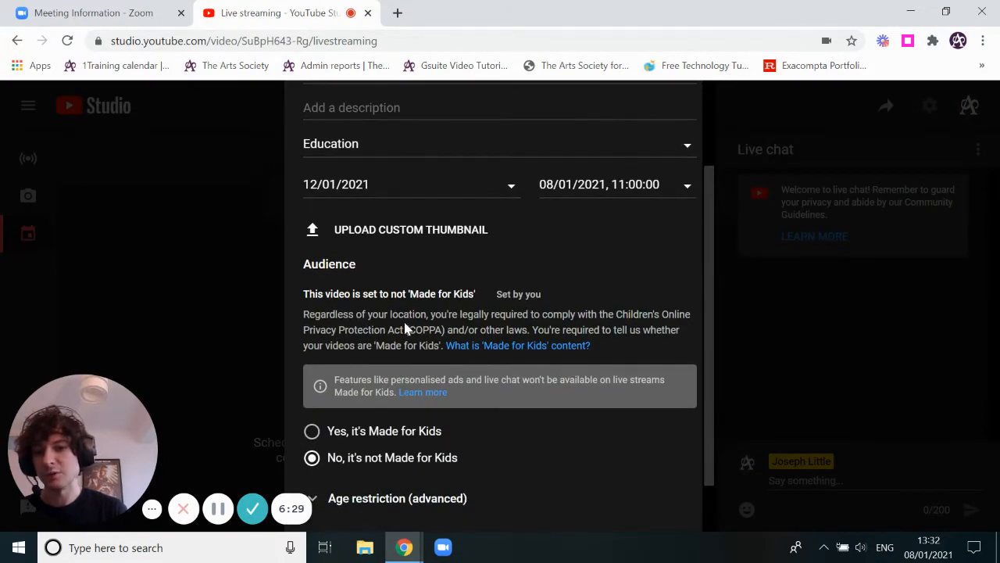
scroll(362, 330, "down", 1)
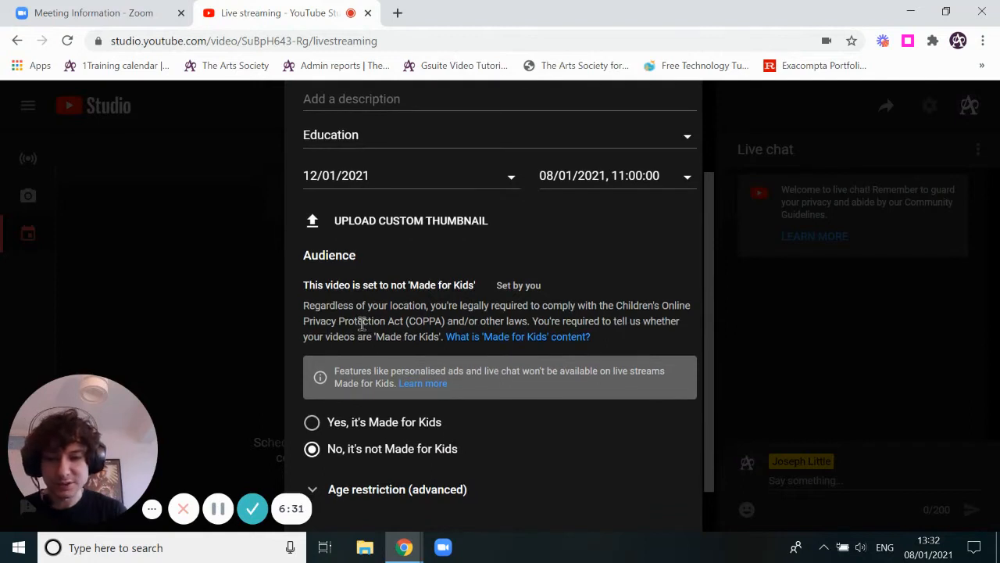
scroll(362, 322, "down", 2)
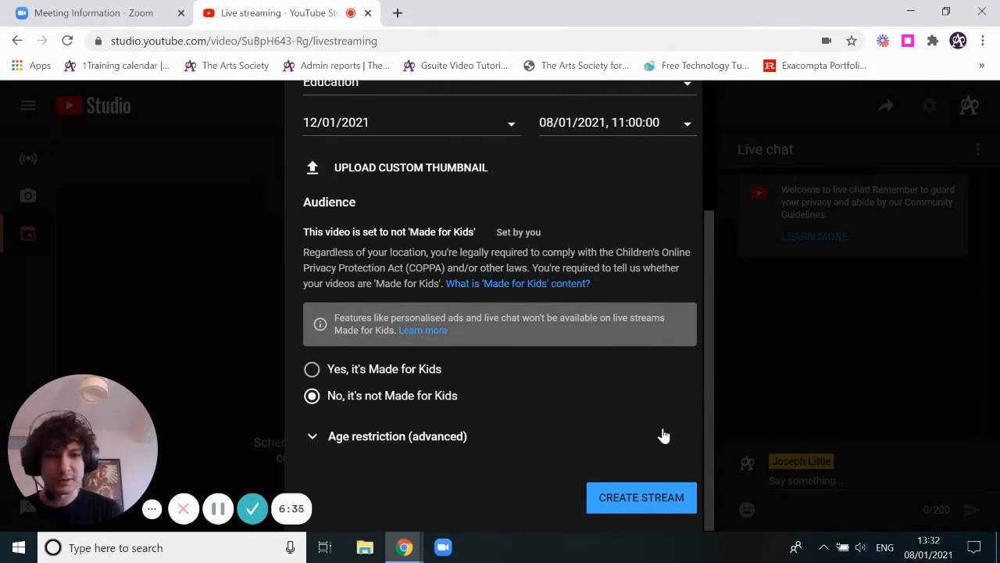
scroll(458, 290, "up", 2)
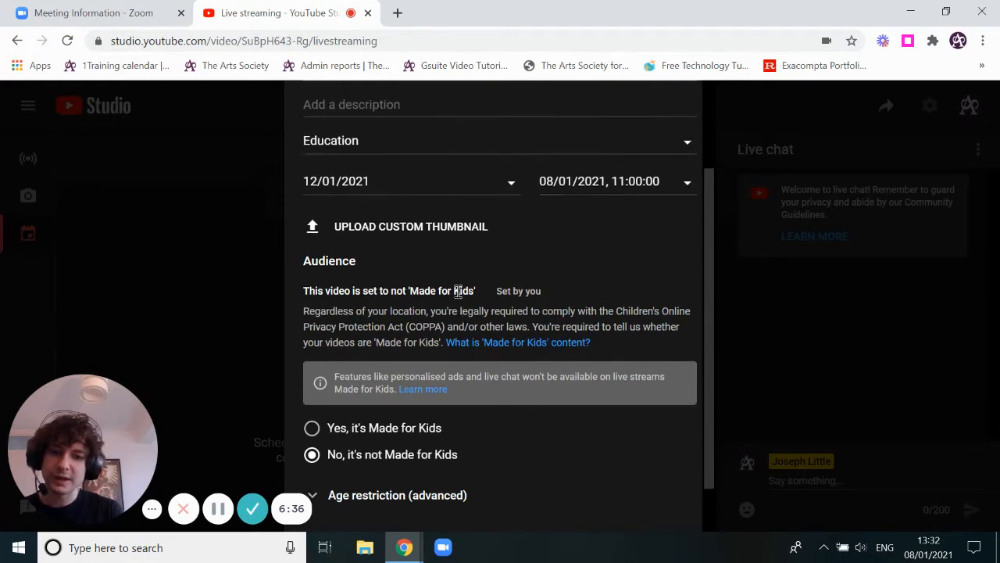
scroll(402, 288, "down", 2)
scroll(532, 405, "up", 4)
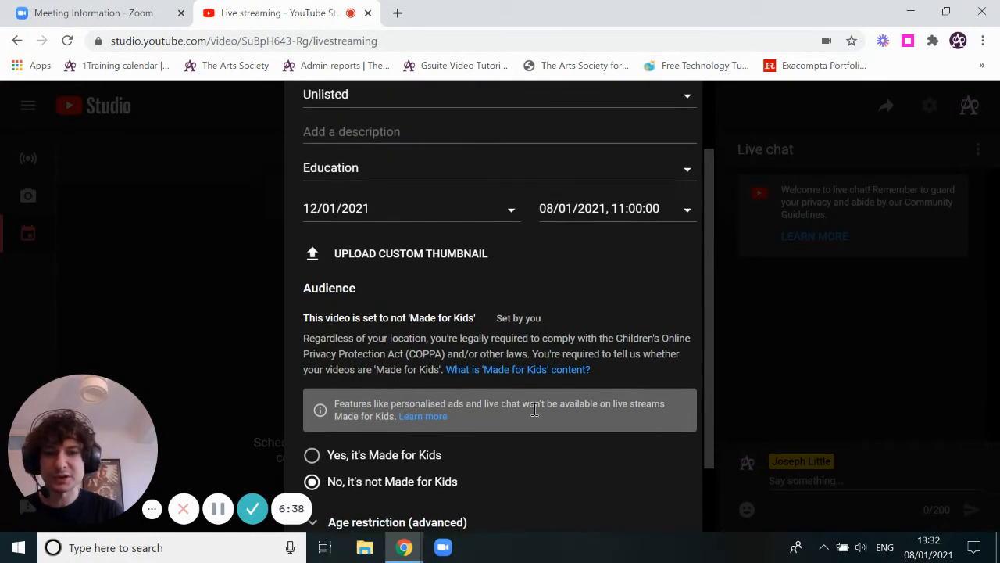
scroll(558, 373, "down", 4)
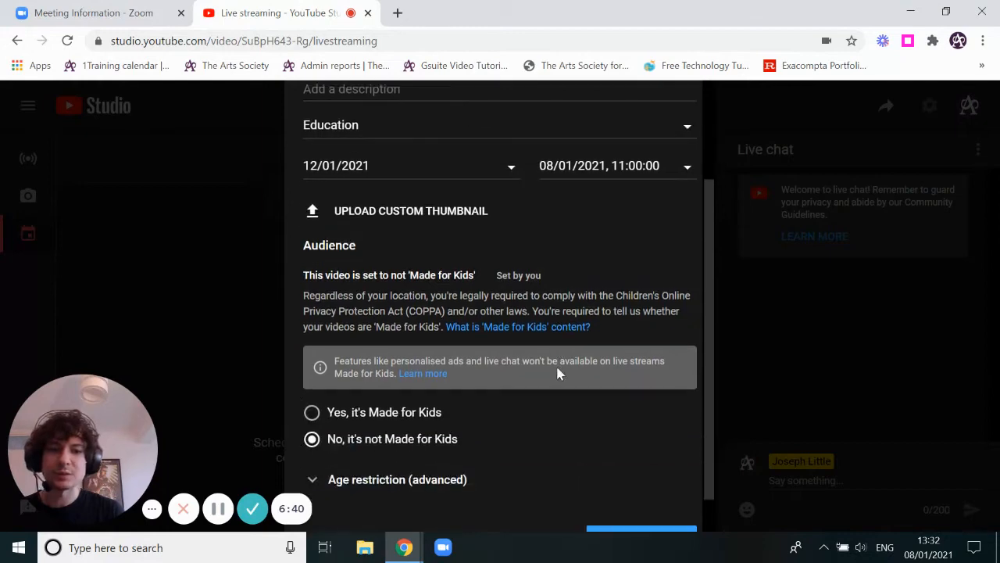
left_click(626, 496)
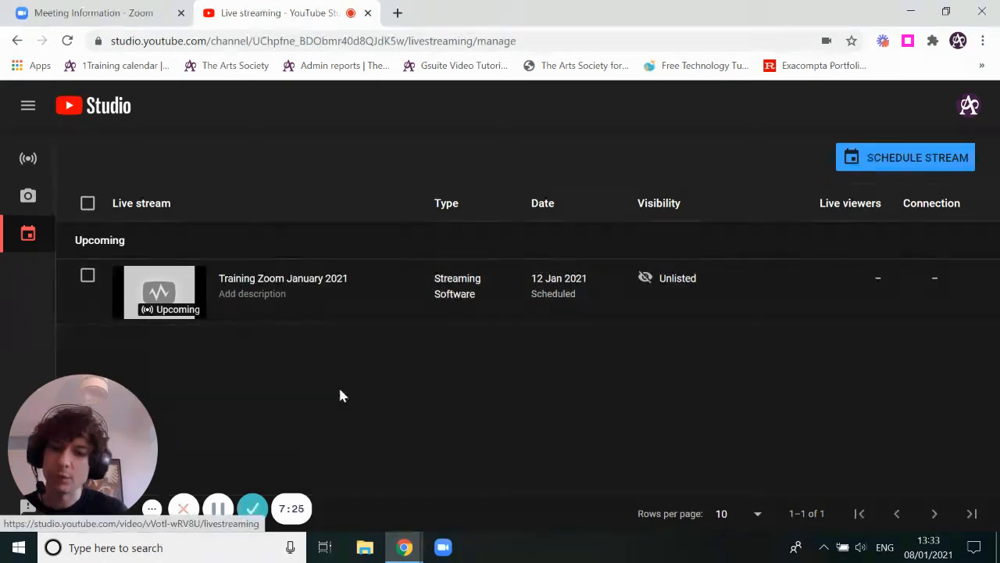
Open the upcoming "Training Zoom January 2021" stream from the list of scheduled live streams.
triple_click(271, 317)
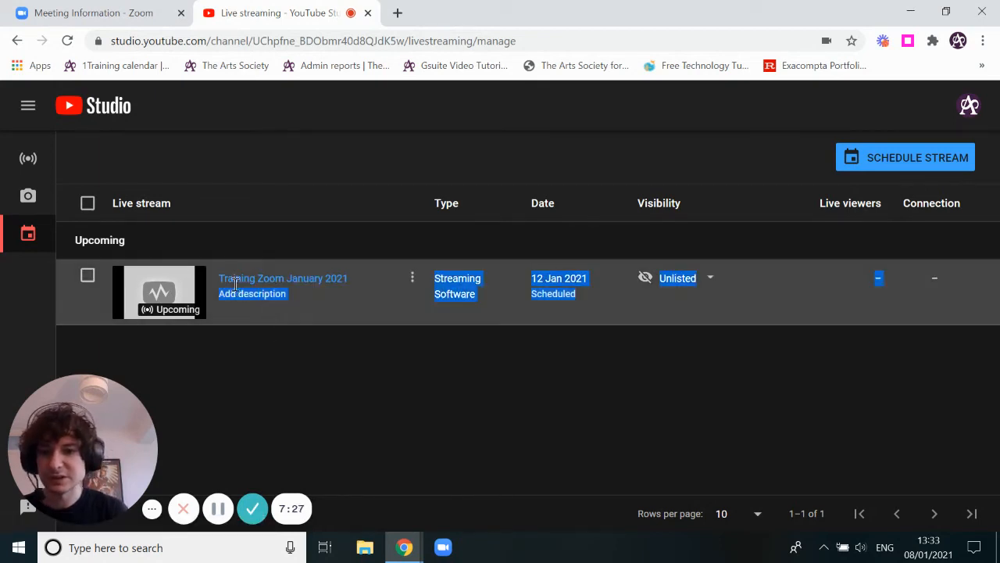
left_click(256, 341)
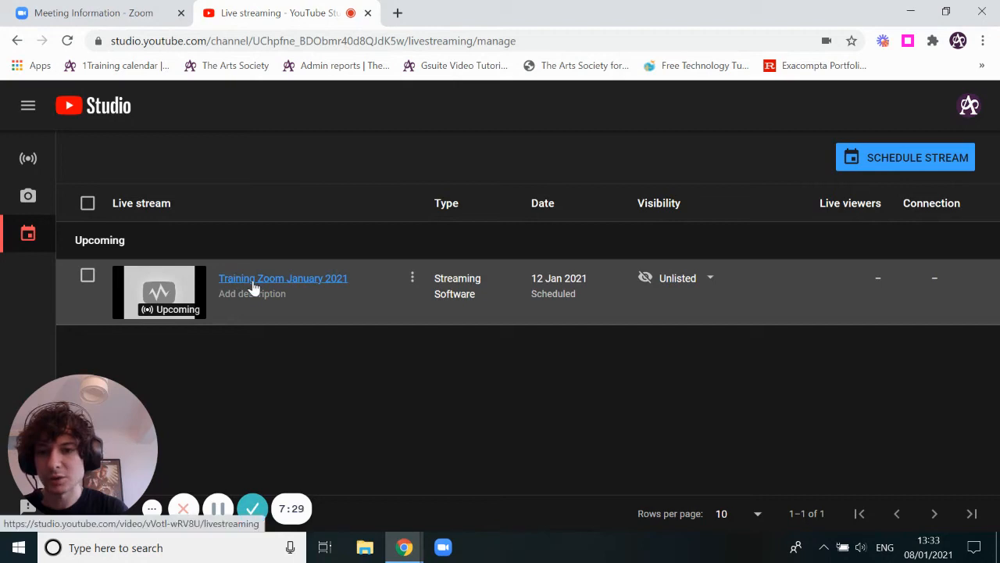
left_click(274, 284)
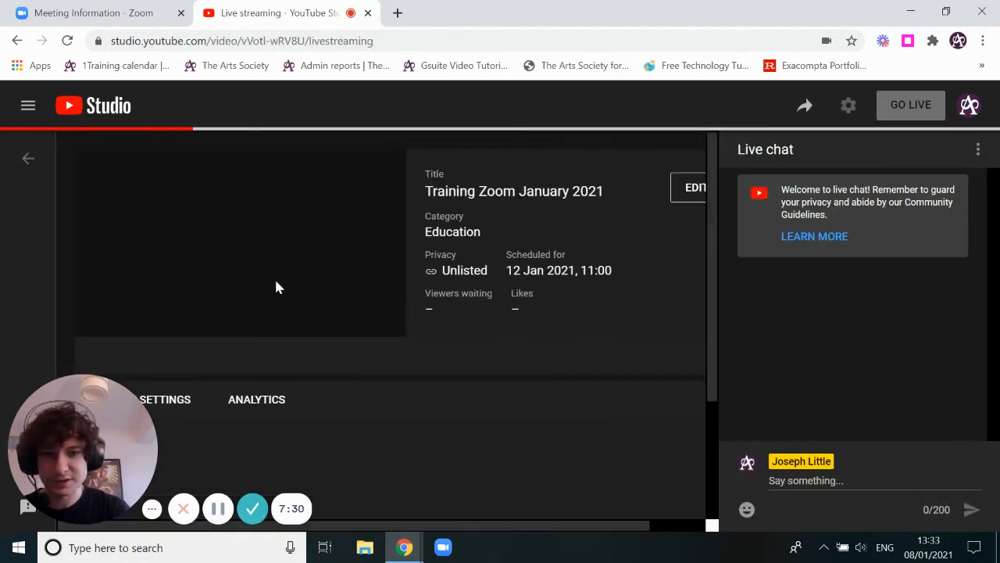
Examine the scheduled stream's details, stream key section, stream URLs and additional settings.
scroll(495, 383, "down", 2)
scroll(499, 383, "down", 1)
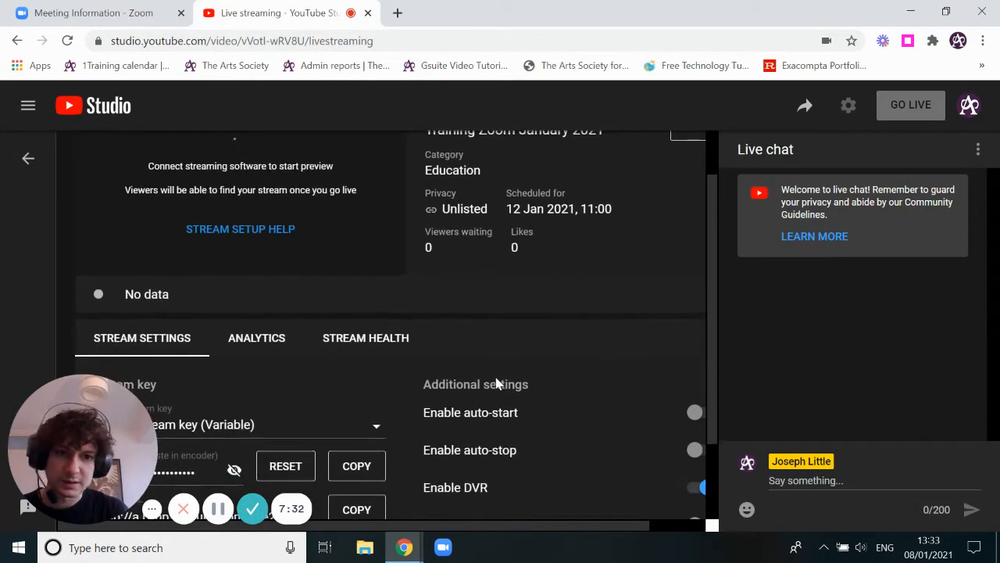
scroll(498, 384, "up", 1)
scroll(506, 359, "down", 4)
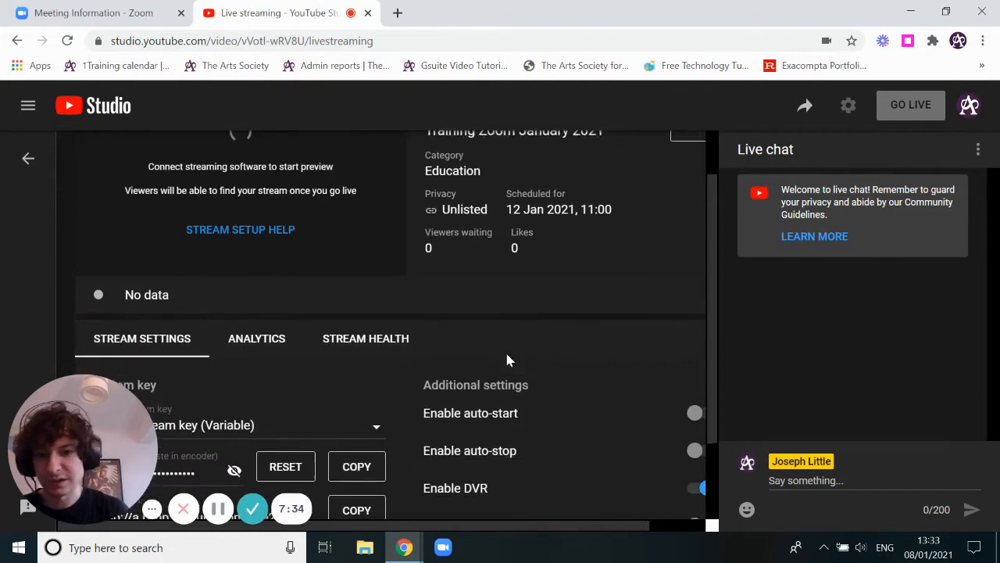
scroll(506, 360, "up", 3)
scroll(507, 360, "up", 1)
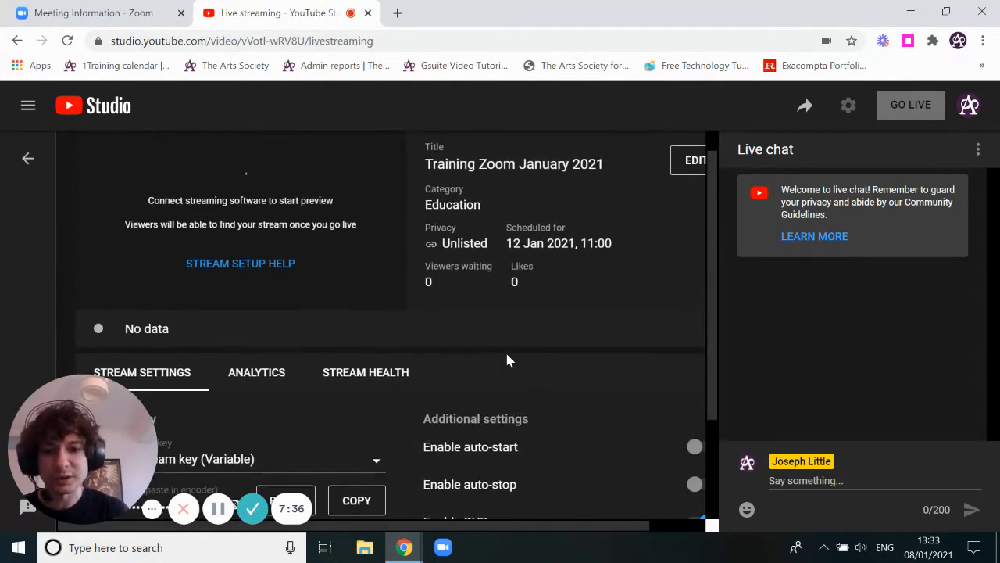
scroll(526, 305, "down", 1)
scroll(527, 307, "down", 1)
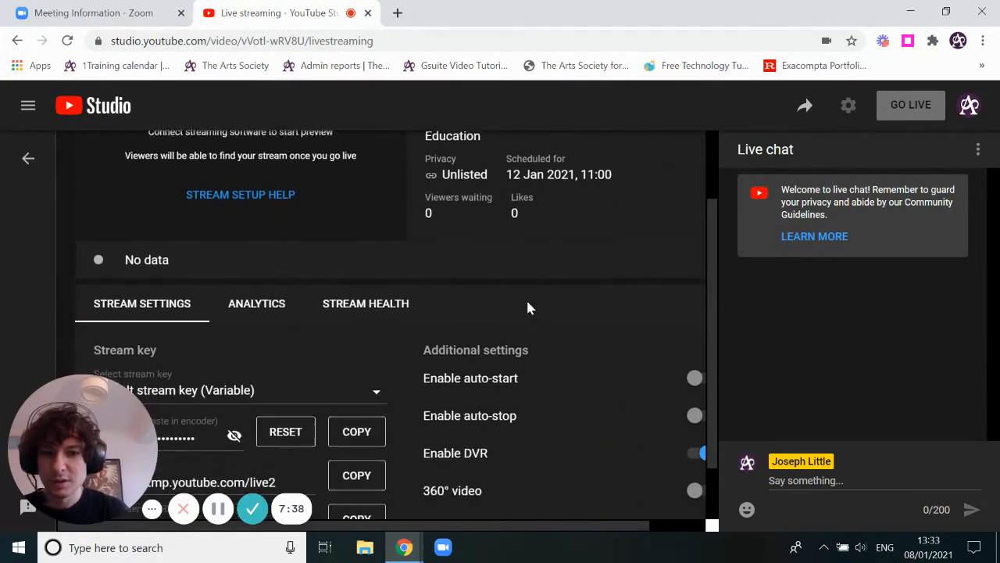
scroll(502, 272, "down", 1)
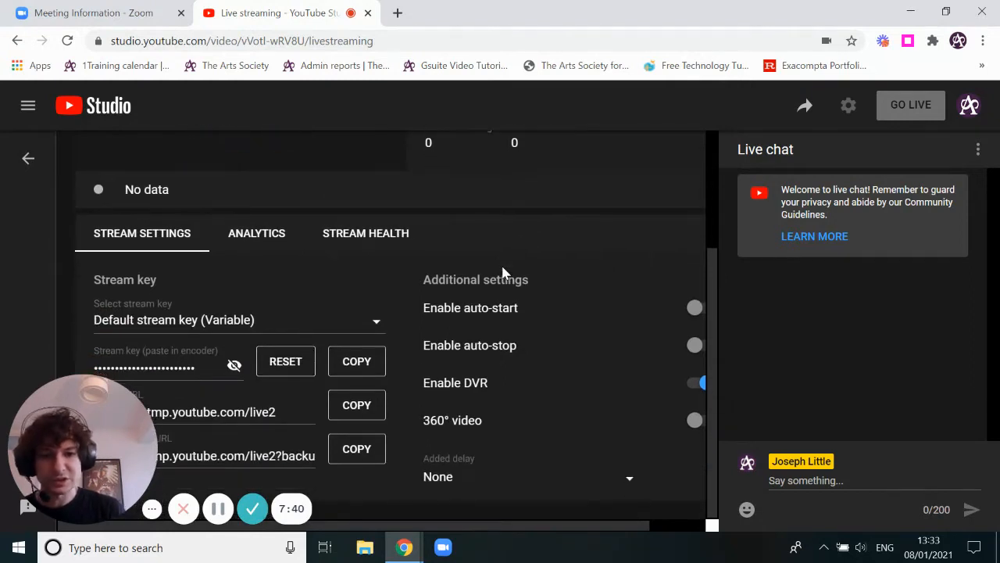
scroll(503, 273, "up", 1)
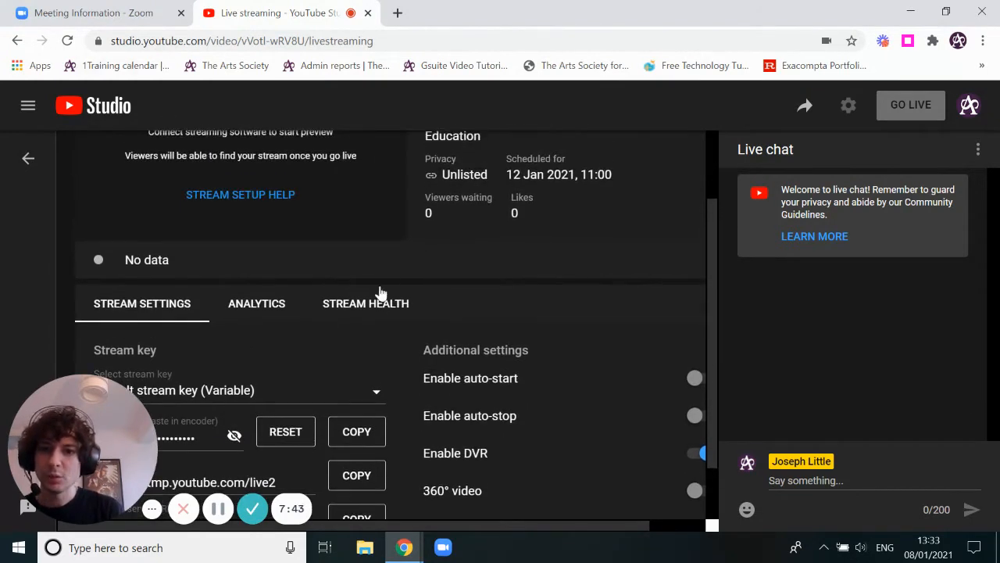
scroll(514, 306, "up", 1)
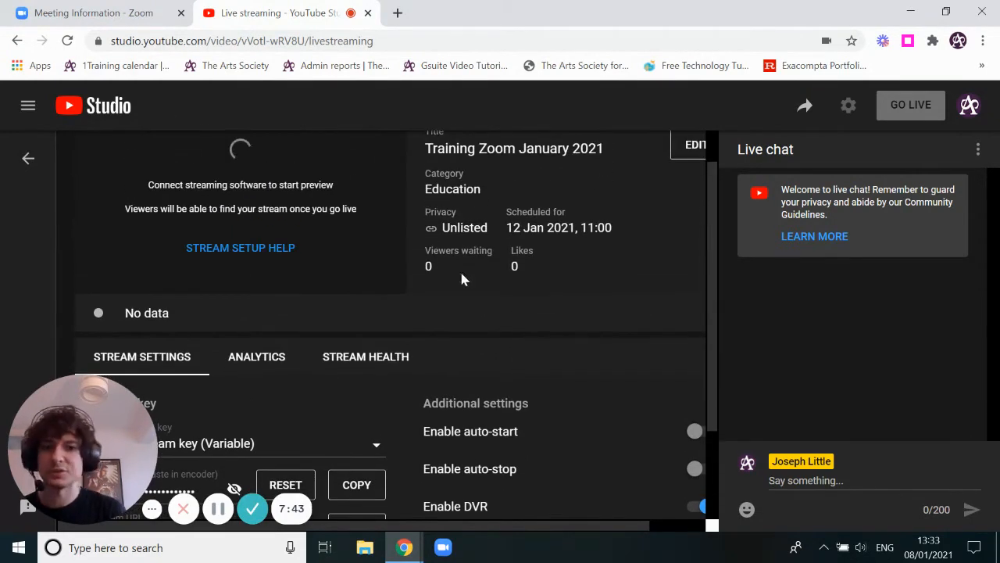
Switch to the Zoom meeting page and open the meeting's custom live streaming service configuration for editing.
left_click(117, 13)
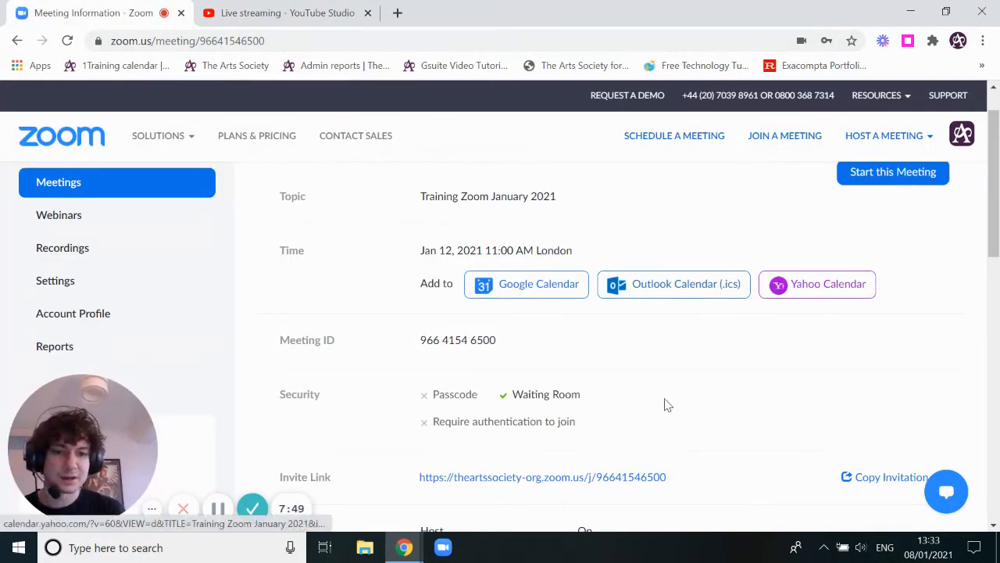
scroll(631, 422, "down", 1)
scroll(632, 422, "down", 5)
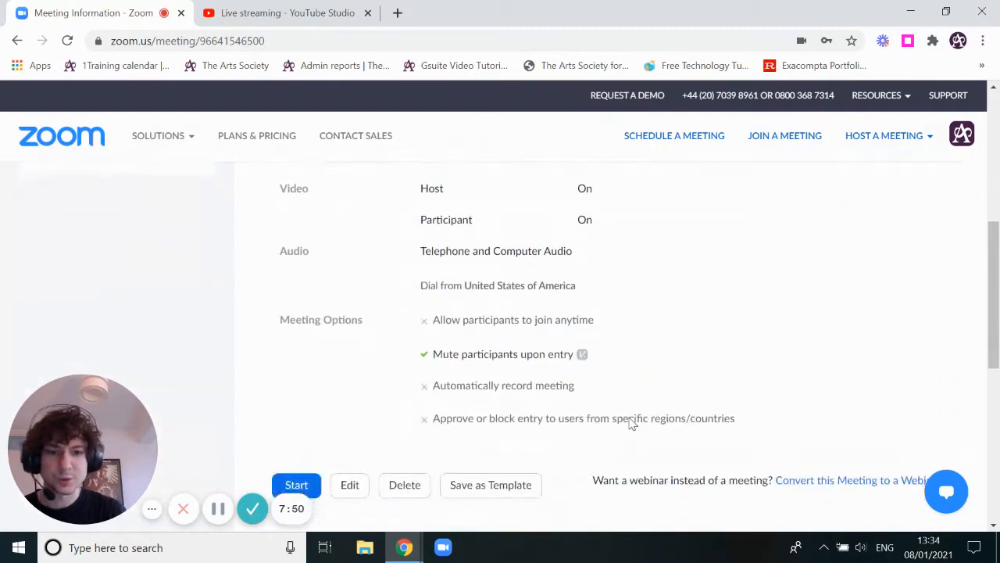
scroll(632, 422, "up", 3)
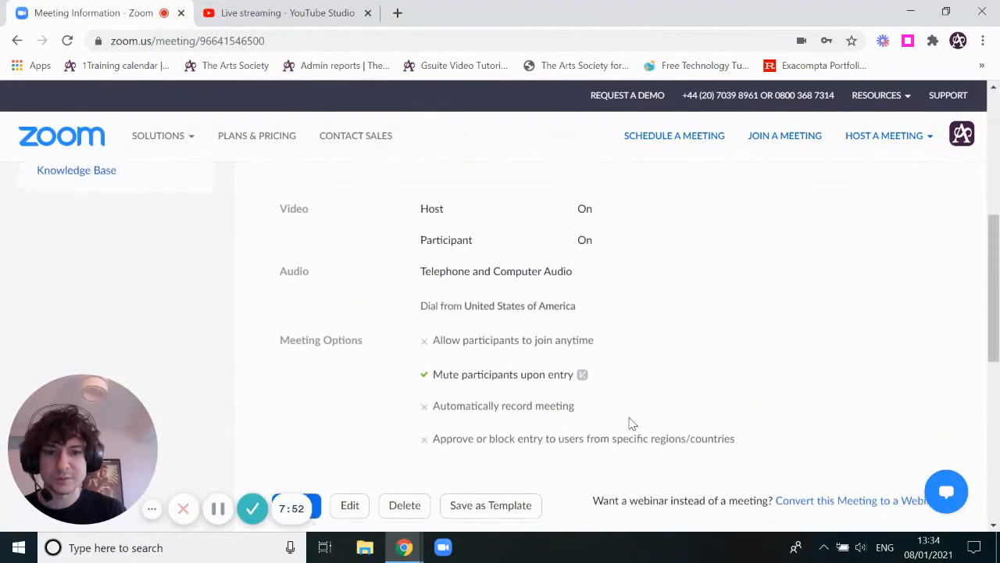
scroll(677, 319, "down", 4)
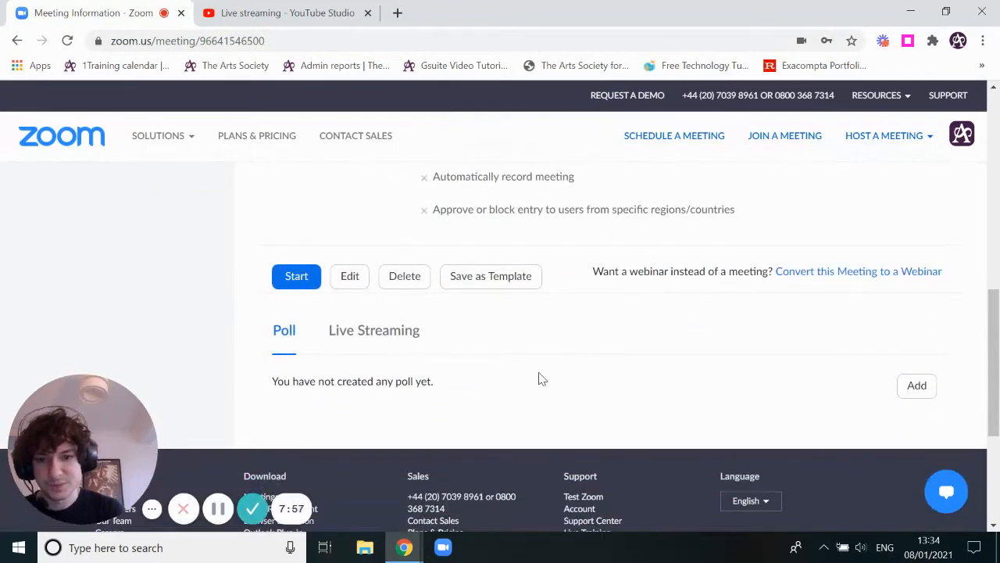
left_click(372, 336)
scroll(588, 349, "down", 3)
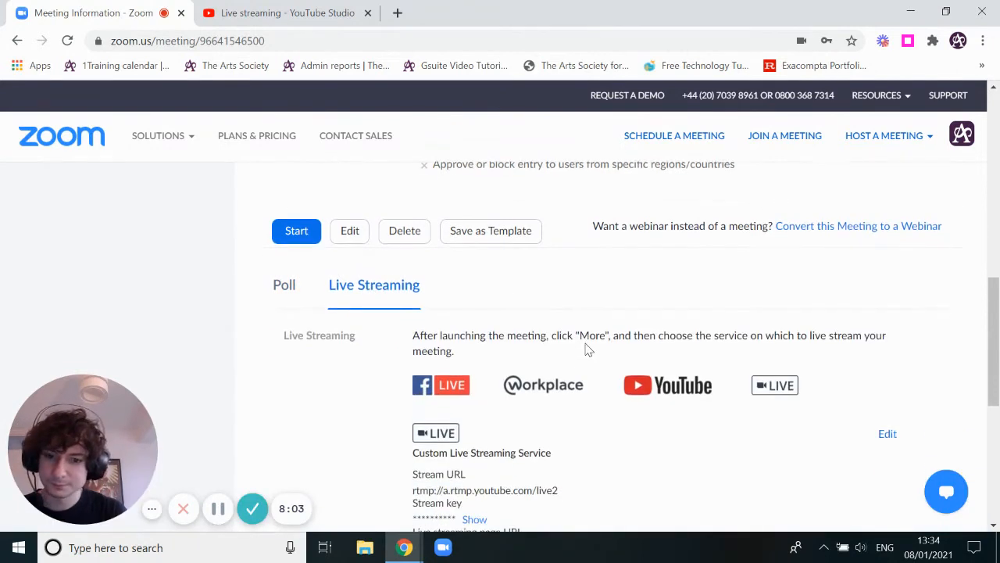
scroll(668, 421, "up", 1)
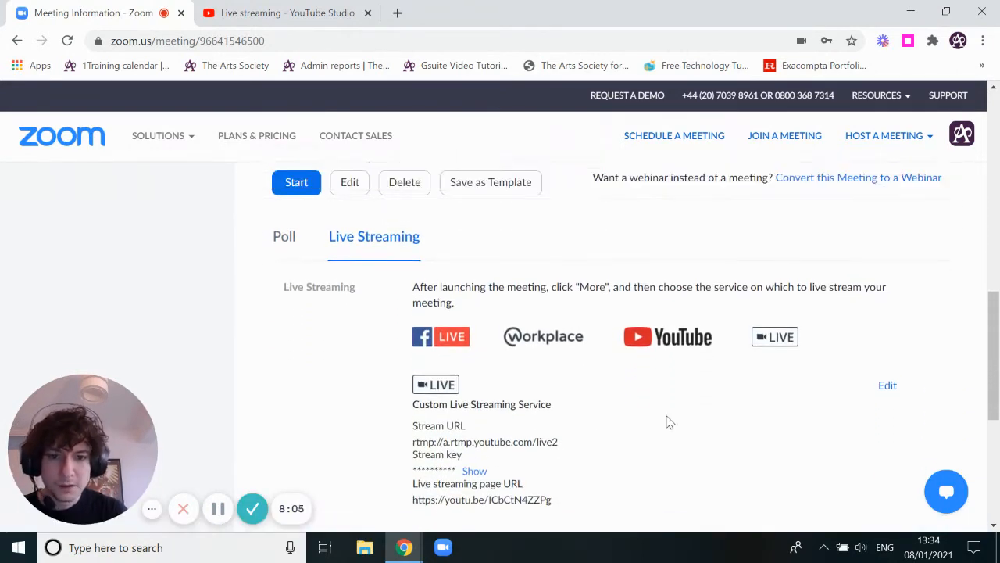
left_click(887, 398)
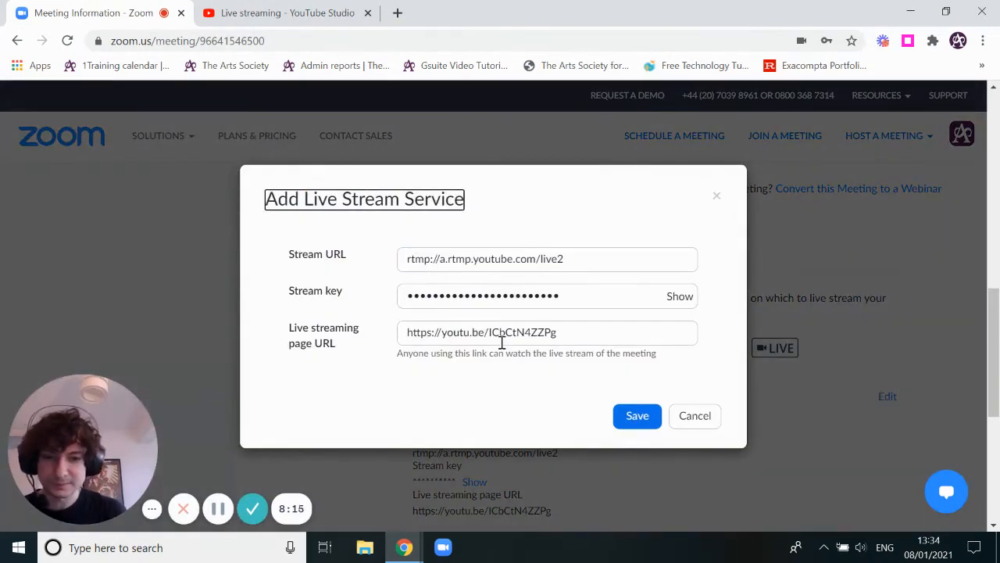
Clear the existing stream URL, stream key and live streaming page URL from the live stream service form.
left_click_drag(591, 265, 383, 263)
key("BackSpace")
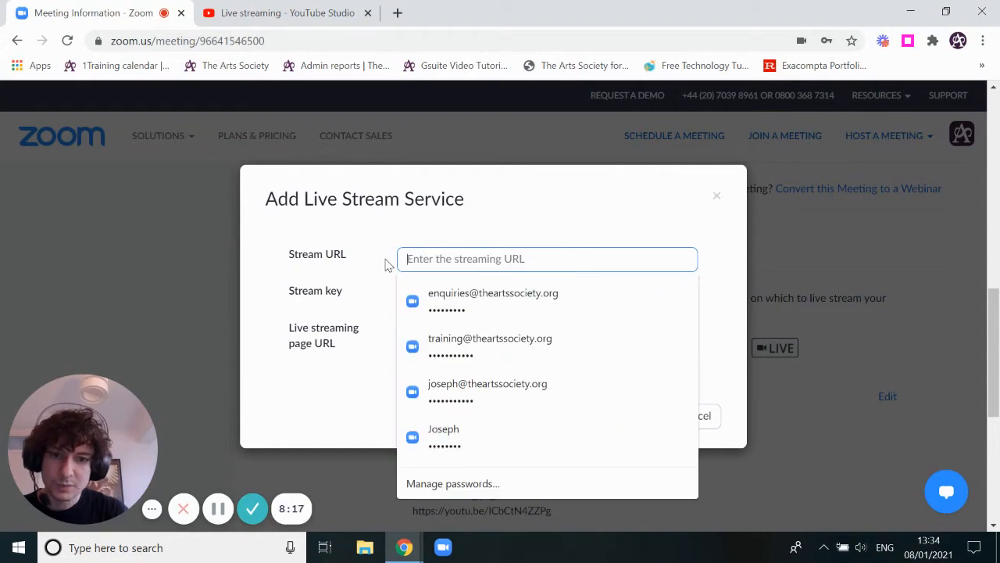
left_click(494, 205)
left_click_drag(580, 297, 342, 290)
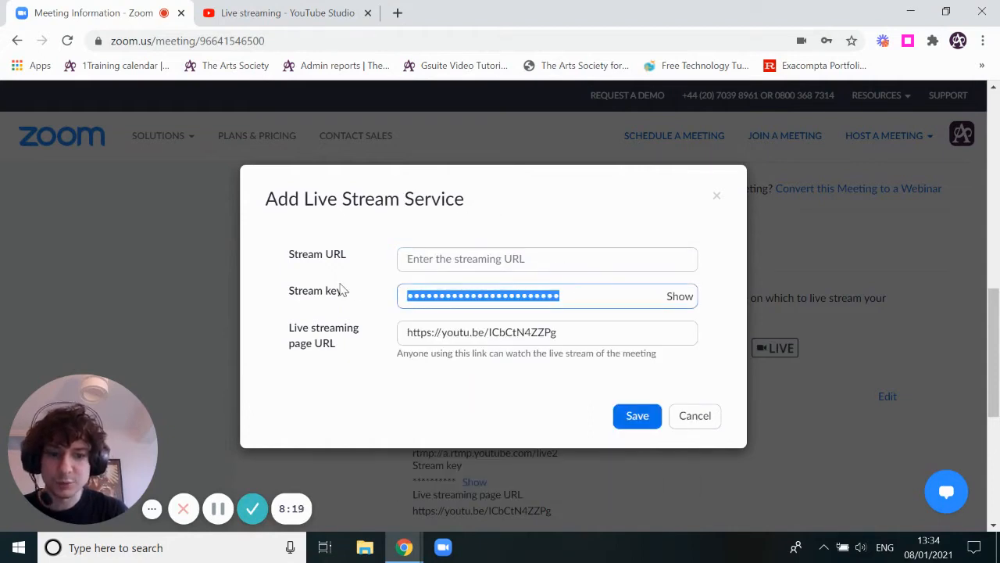
key("BackSpace")
left_click(430, 242)
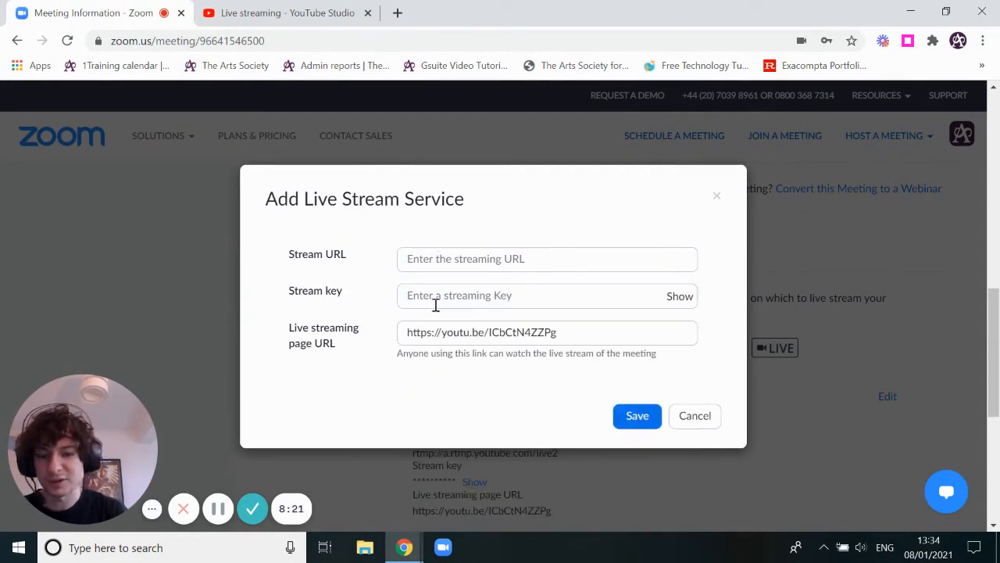
left_click_drag(583, 333, 401, 326)
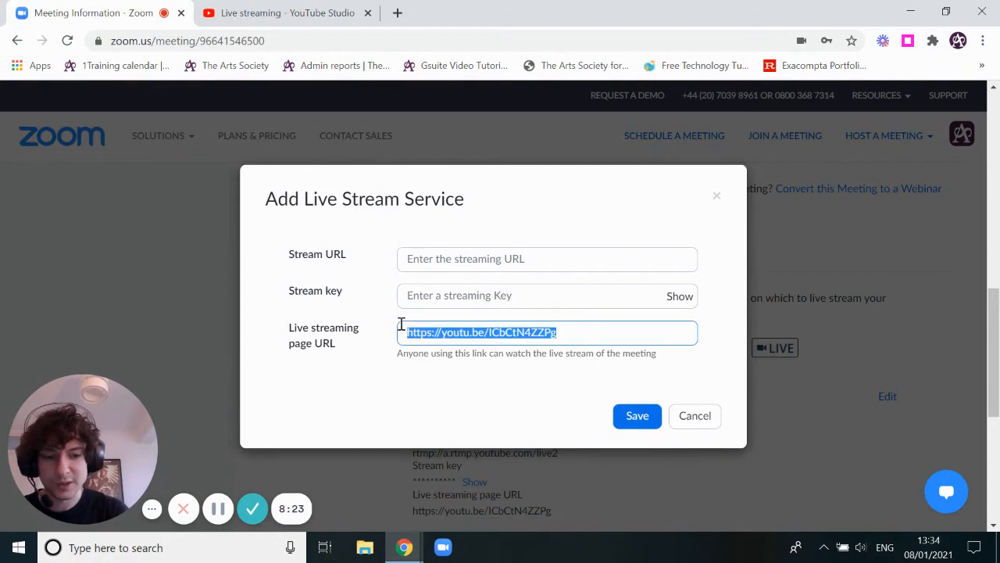
key("BackSpace")
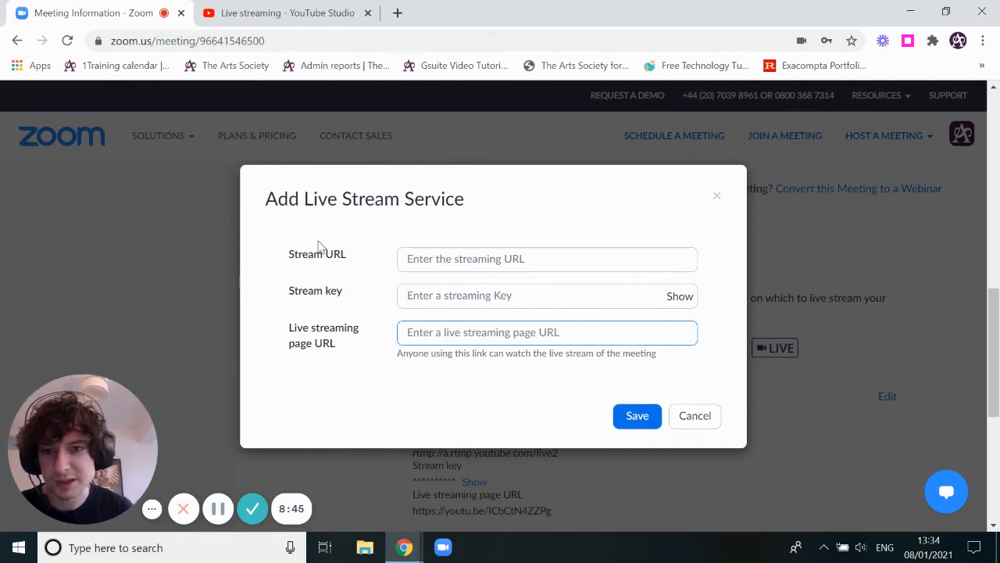
Copy the stream URL rtmp://a.rtmp.youtube.com/live2 from YouTube Studio and paste it as the stream URL in the Zoom live stream service form.
left_click(262, 15)
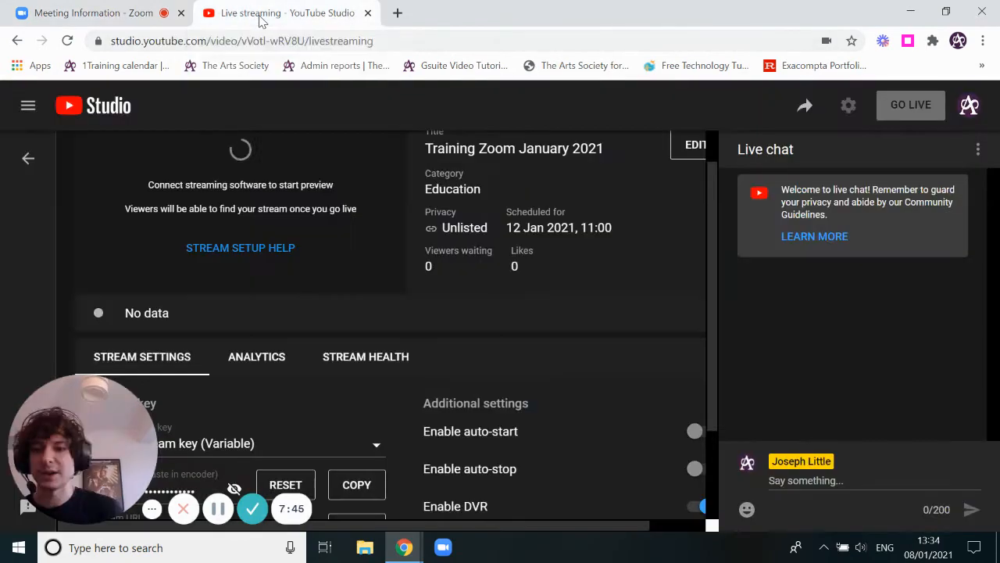
scroll(530, 305, "down", 2)
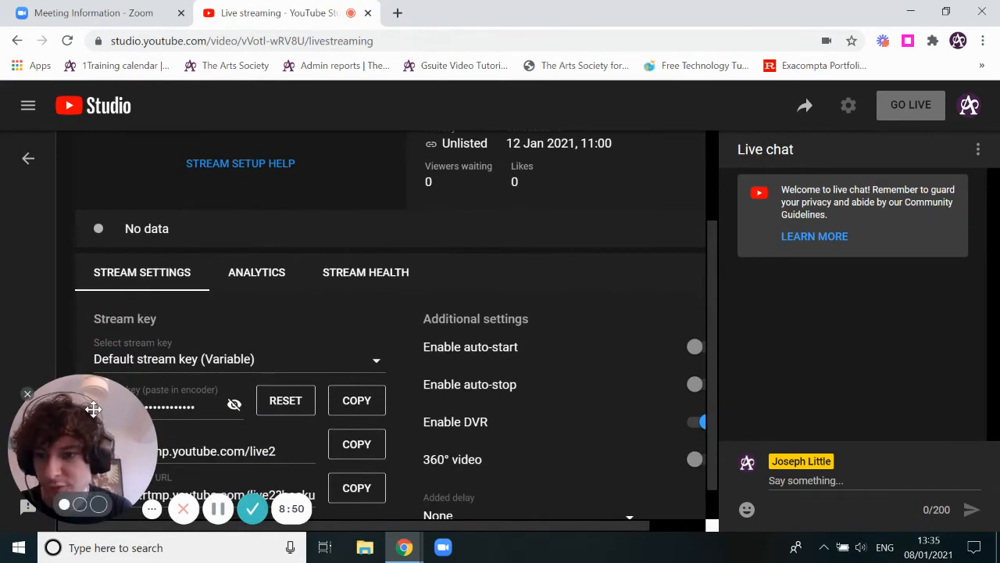
left_click_drag(85, 399, 826, 272)
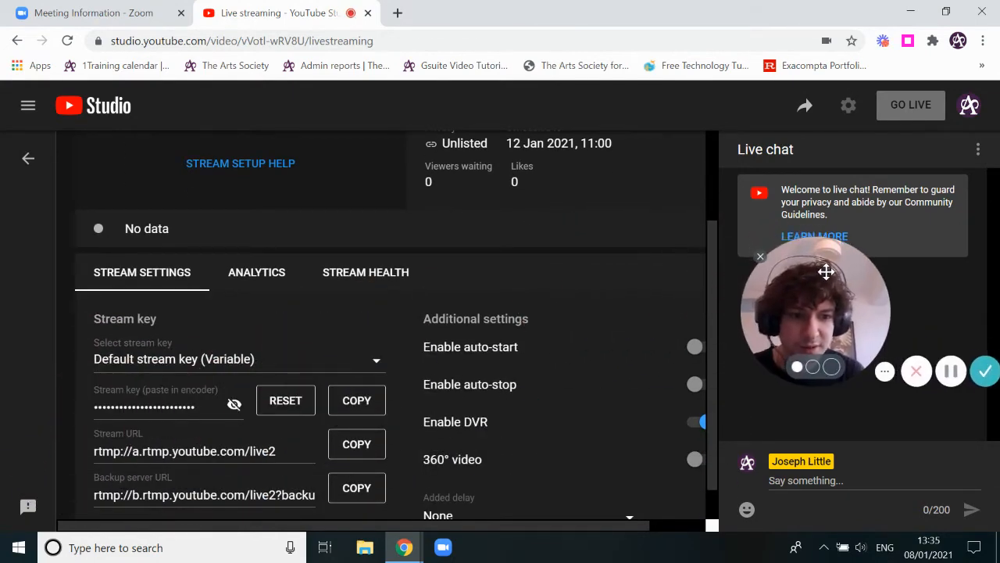
scroll(516, 258, "down", 1)
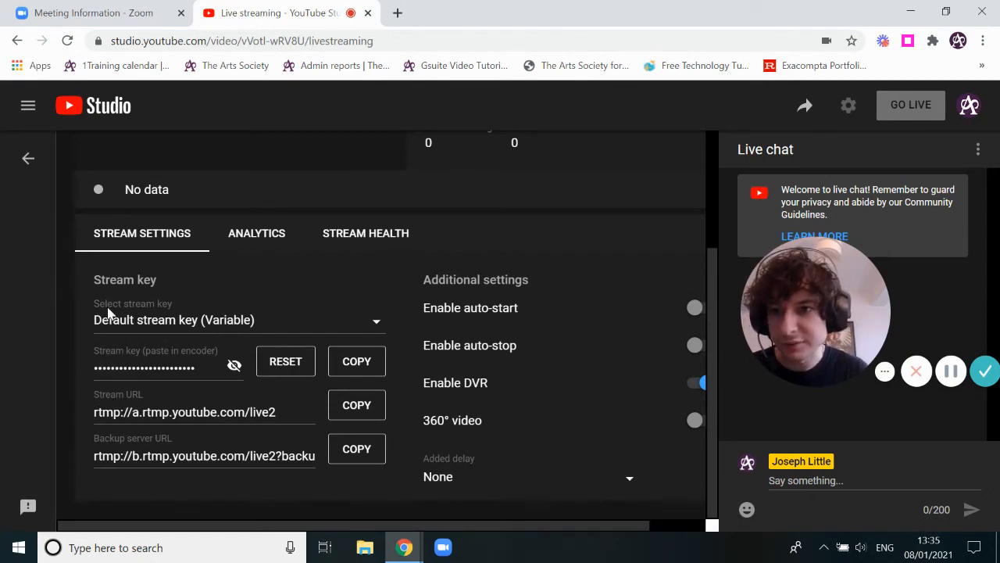
left_click(117, 12)
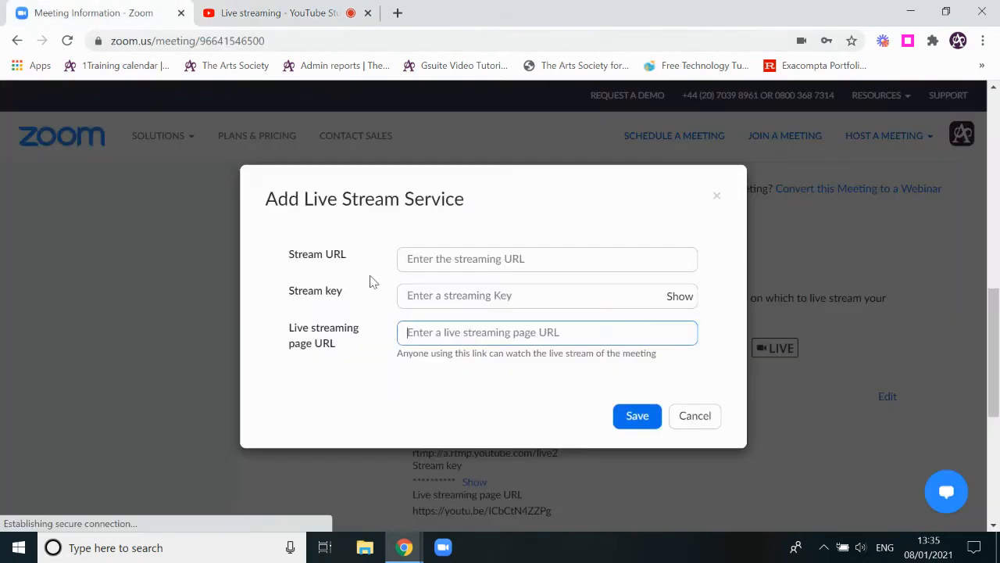
left_click(268, 14)
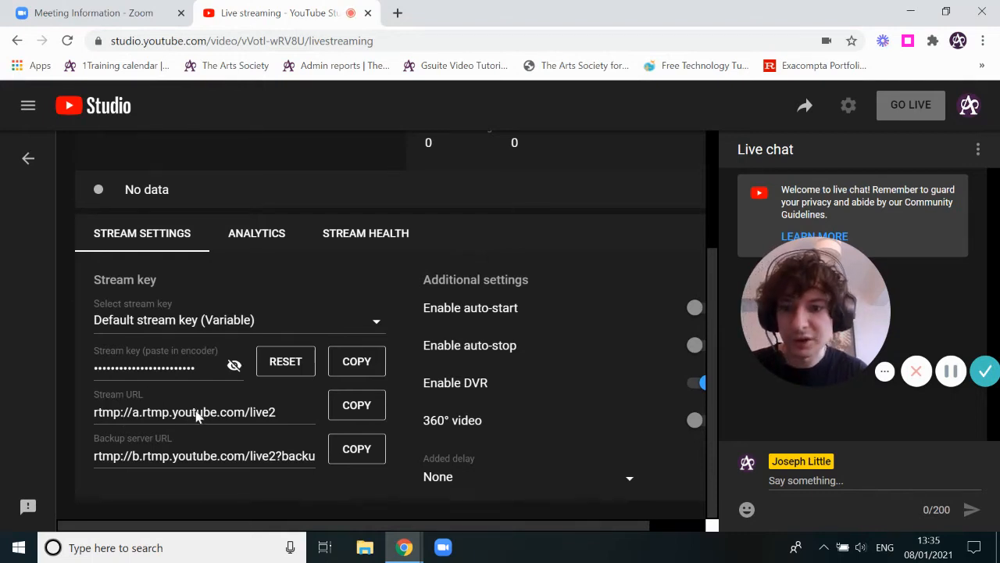
left_click(351, 413)
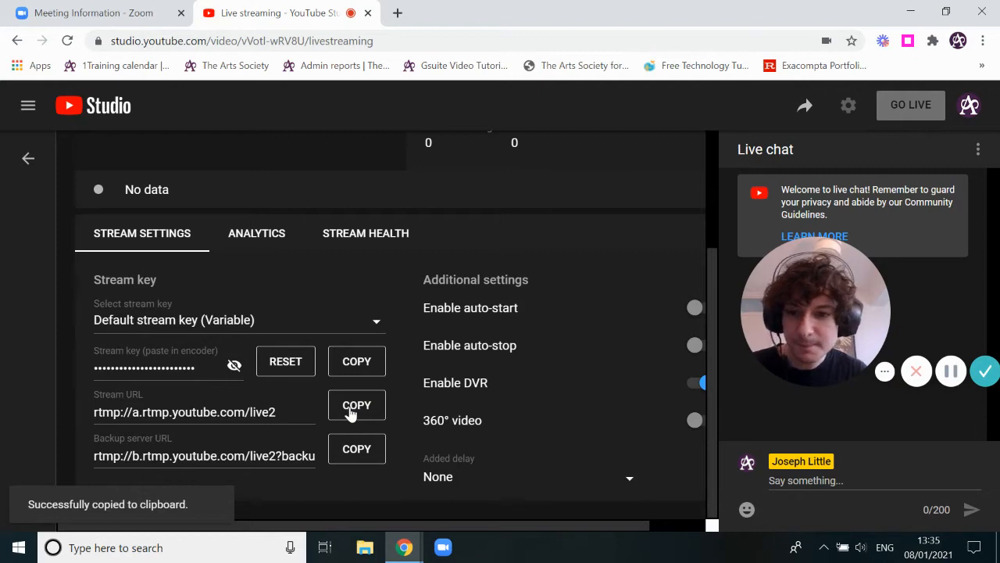
left_click(118, 17)
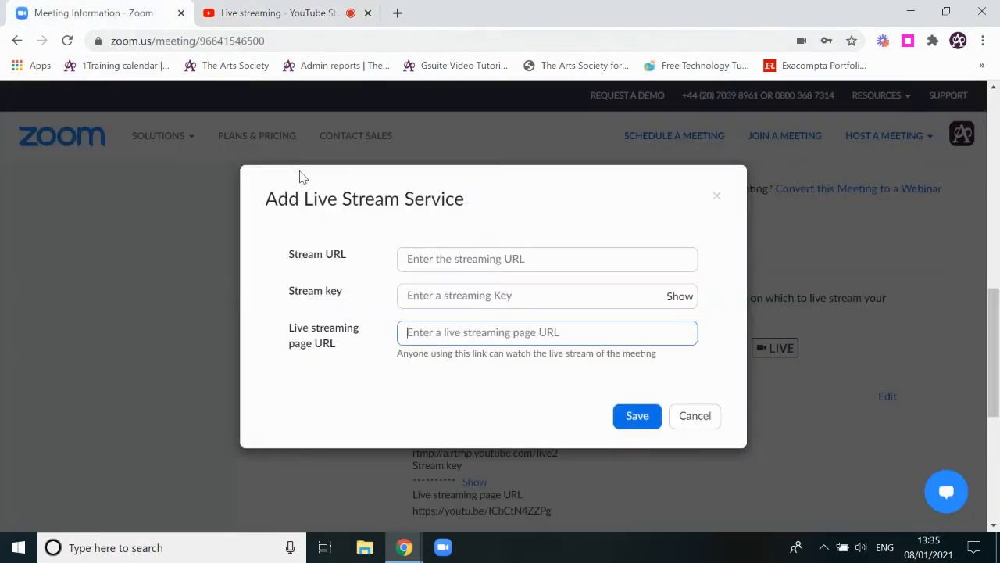
right_click(430, 267)
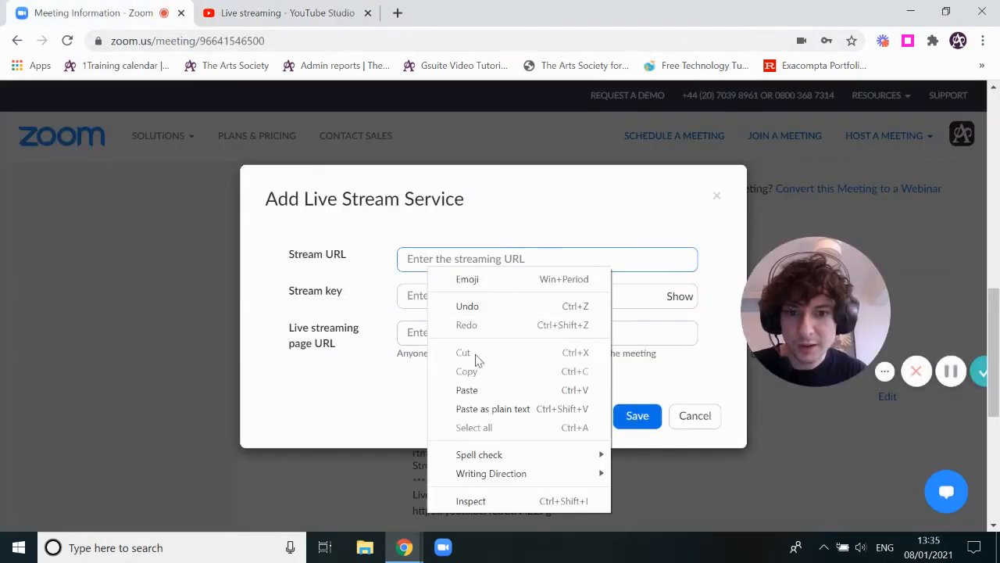
left_click(469, 389)
left_click(367, 400)
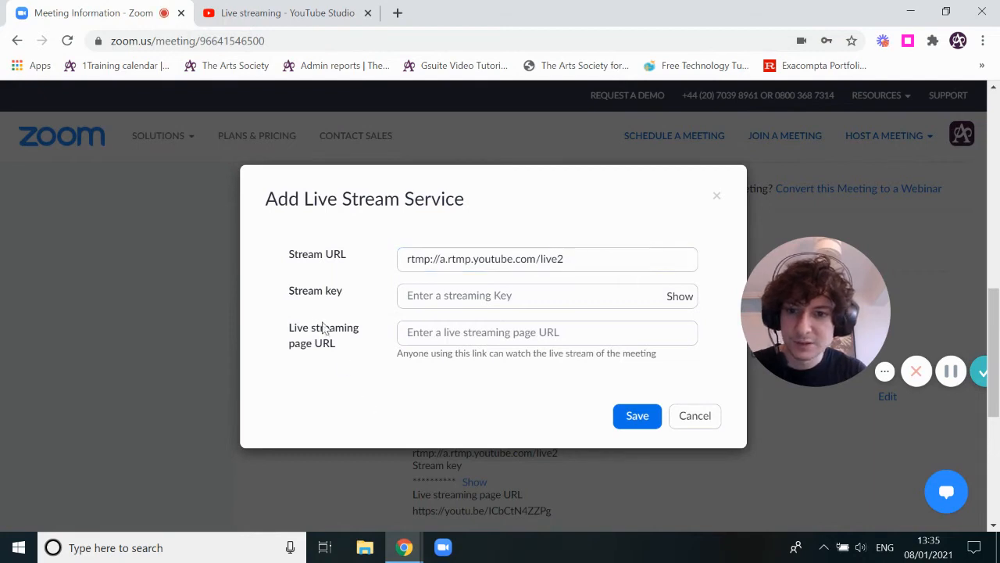
Copy the stream key from YouTube Studio, paste it into Zoom's stream key field and reveal the entered key.
left_click(293, 14)
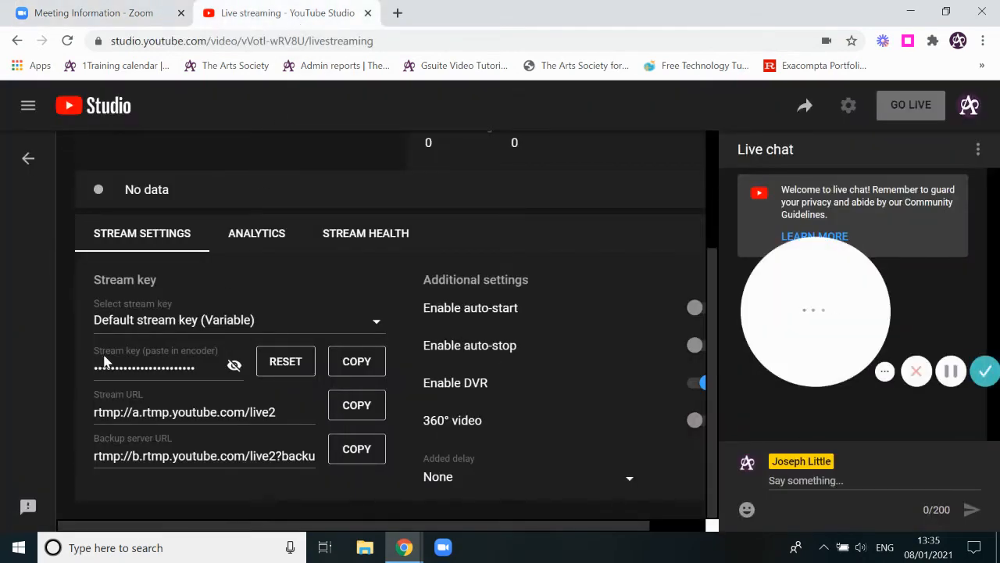
left_click(235, 365)
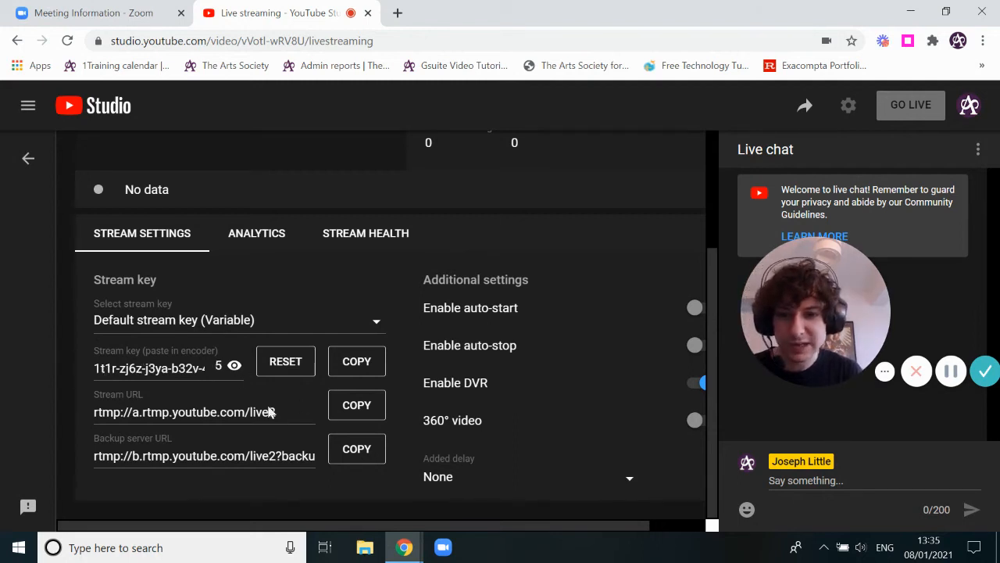
left_click(356, 364)
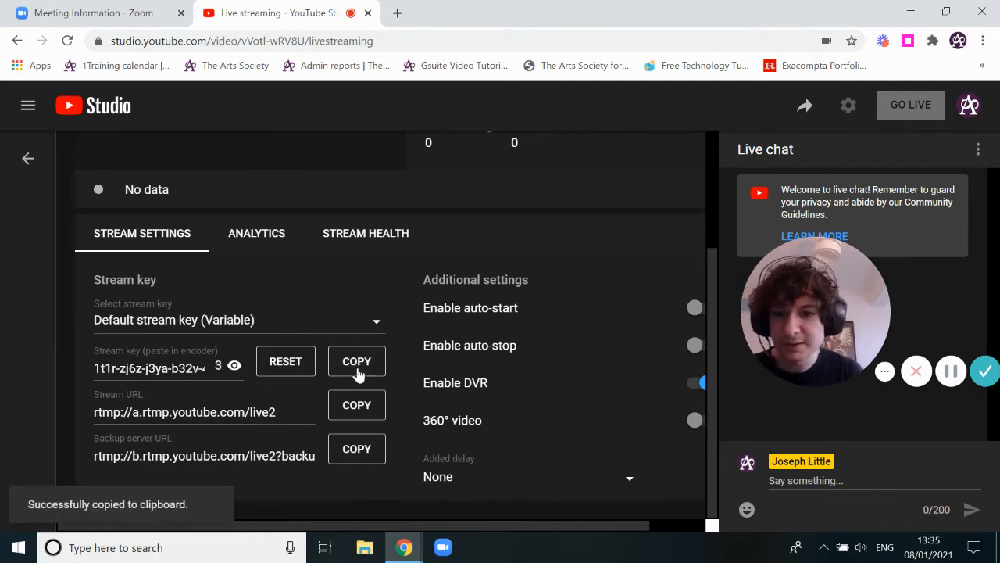
left_click(125, 14)
left_click(427, 297)
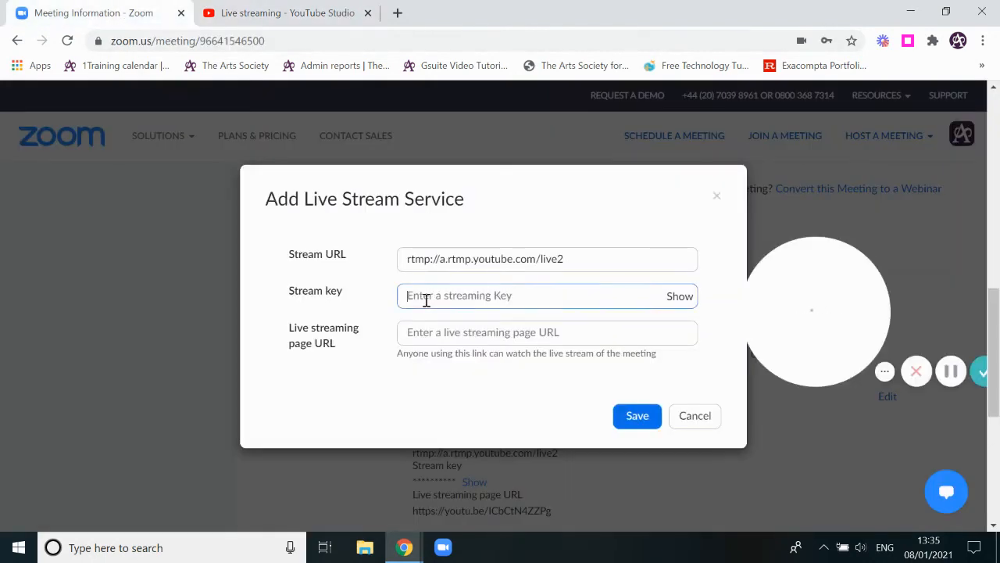
right_click(427, 297)
left_click(475, 178)
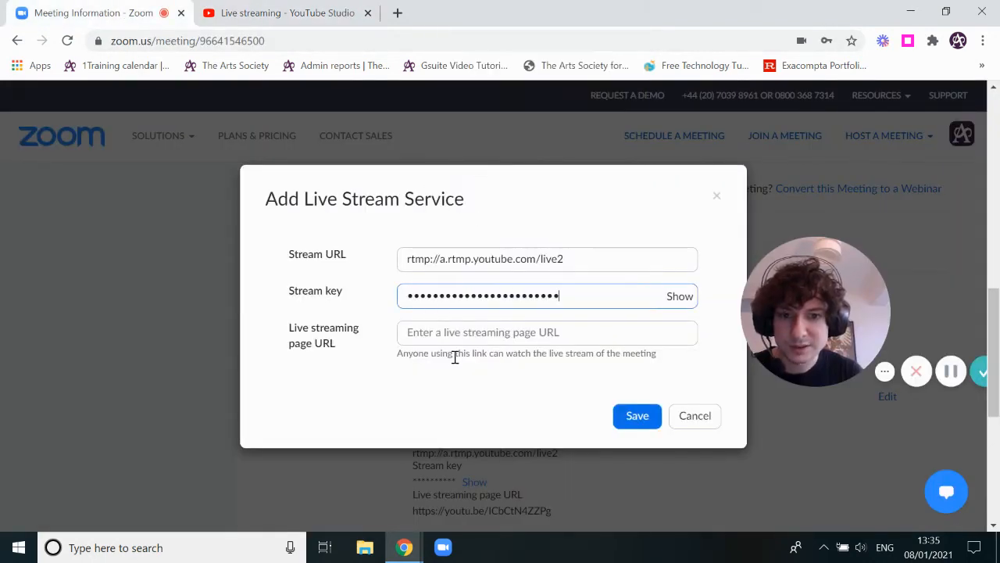
left_click(678, 297)
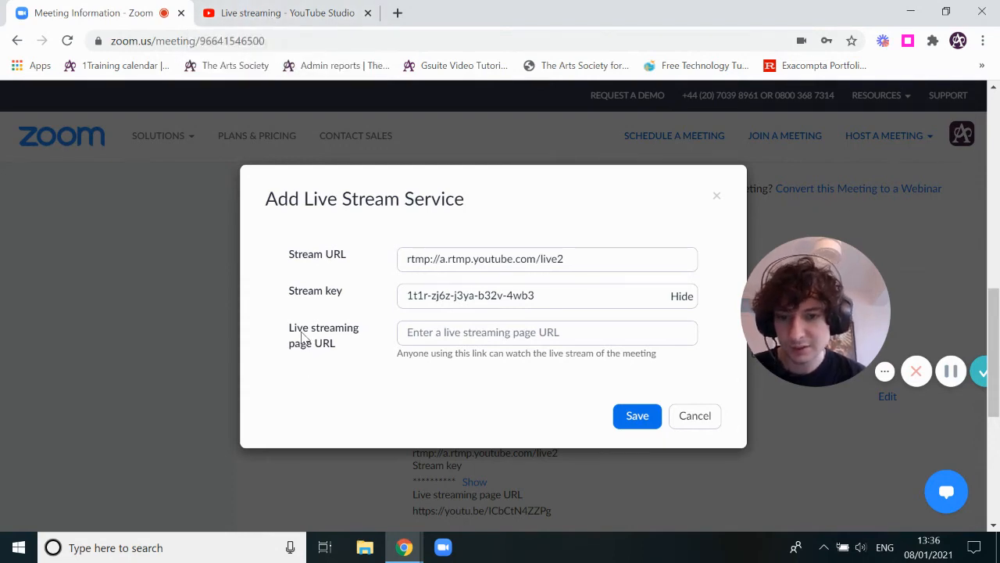
Switch to YouTube Studio, open the sharing options for the scheduled live stream and copy its video link.
left_click(315, 14)
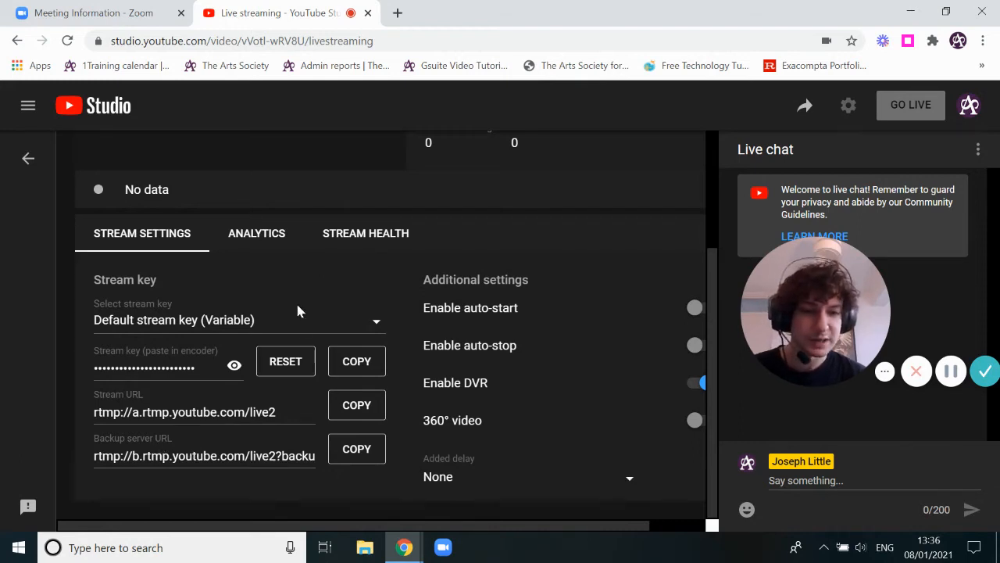
left_click(131, 16)
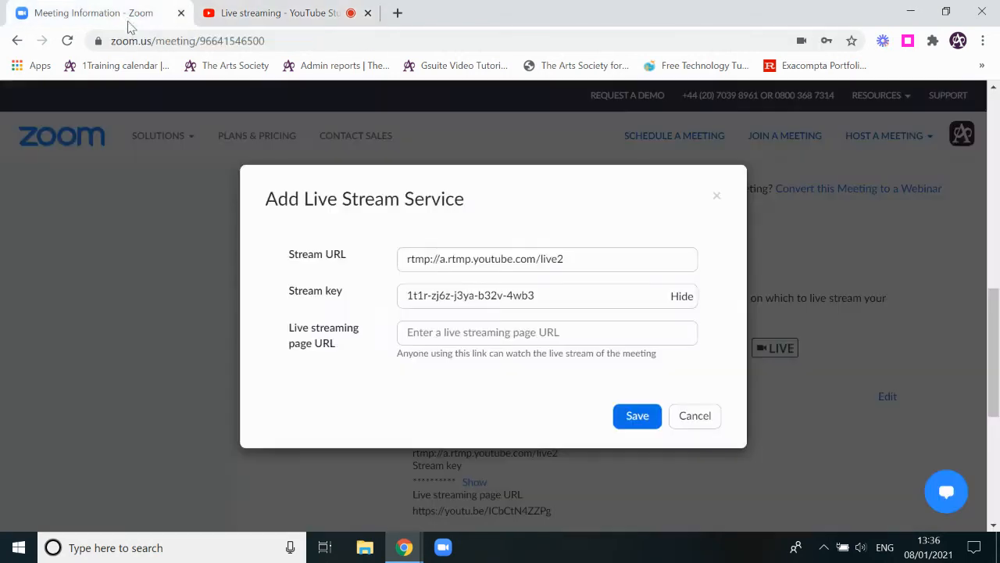
left_click(266, 13)
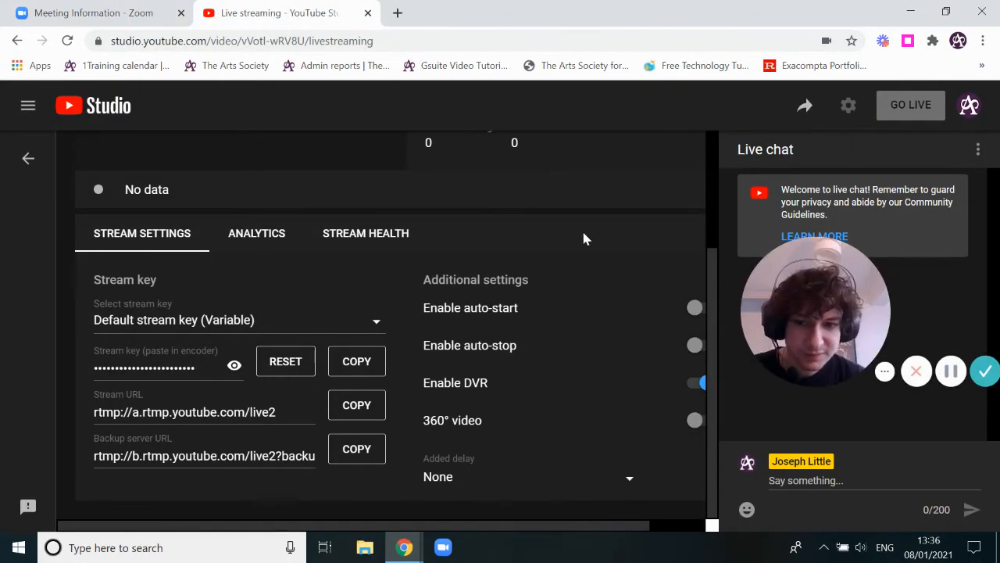
left_click(806, 109)
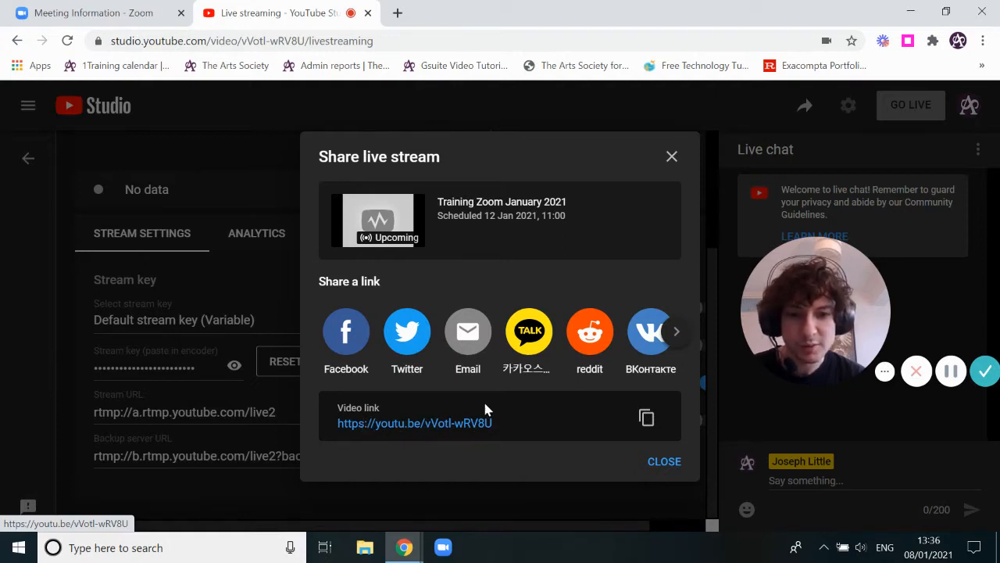
left_click(646, 420)
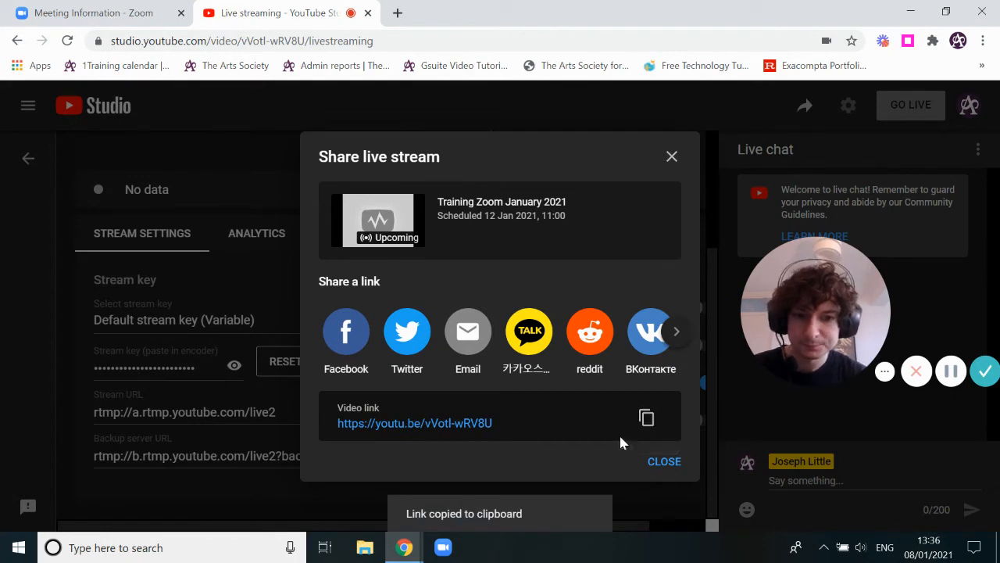
Paste the copied video link as the live streaming page URL in Zoom and save the live stream service.
left_click(93, 14)
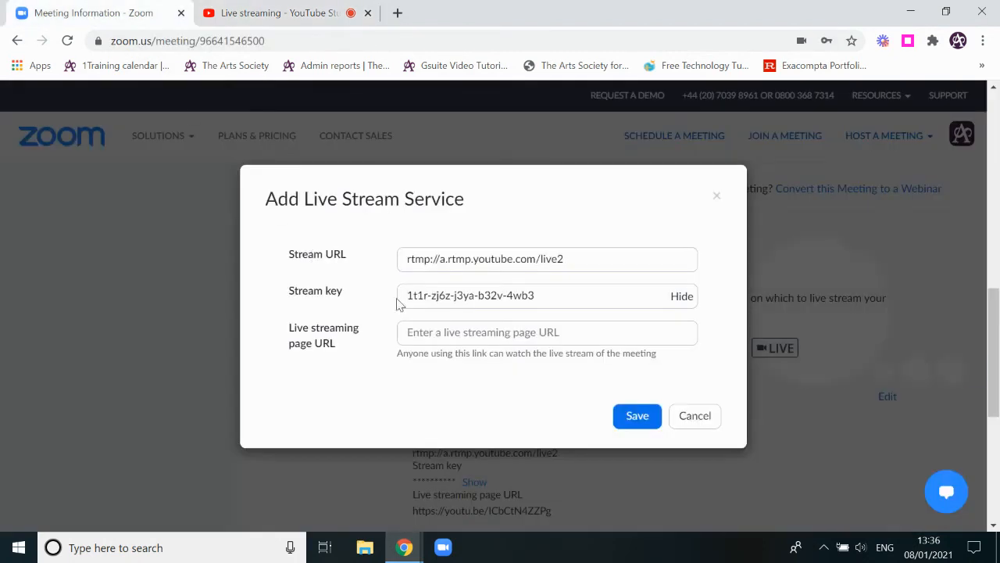
left_click(436, 333)
right_click(436, 333)
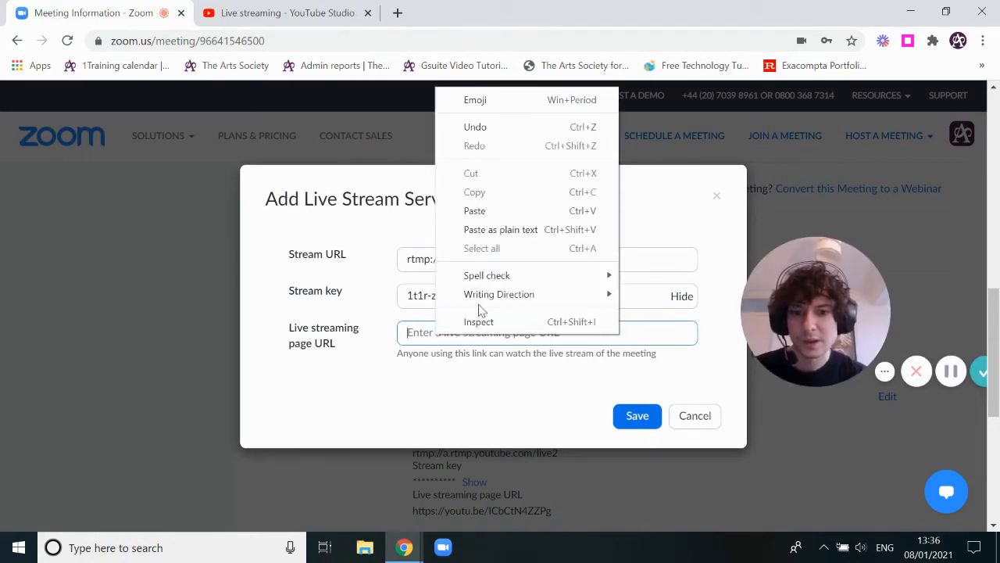
left_click(493, 228)
left_click(433, 404)
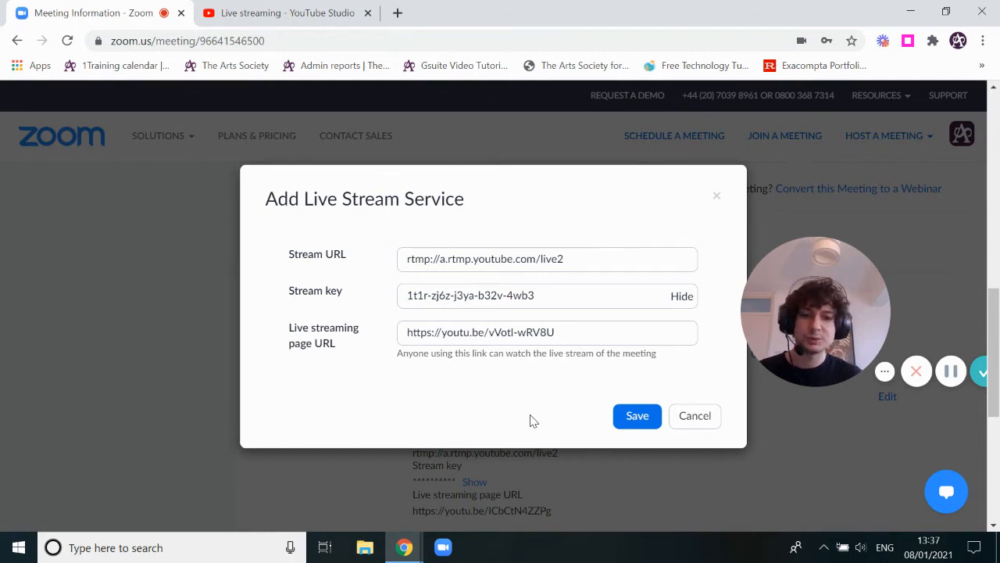
left_click_drag(568, 338, 404, 336)
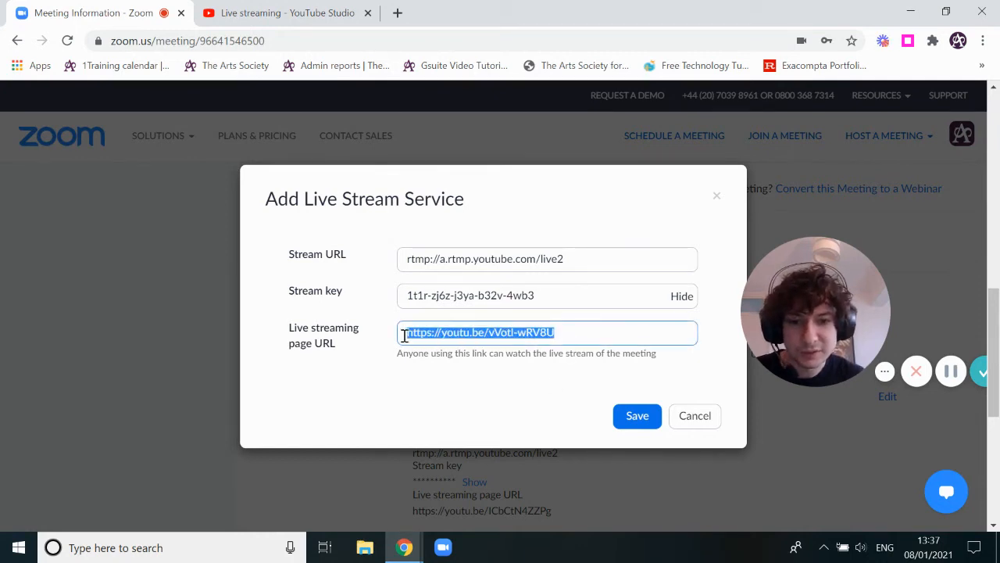
left_click(636, 416)
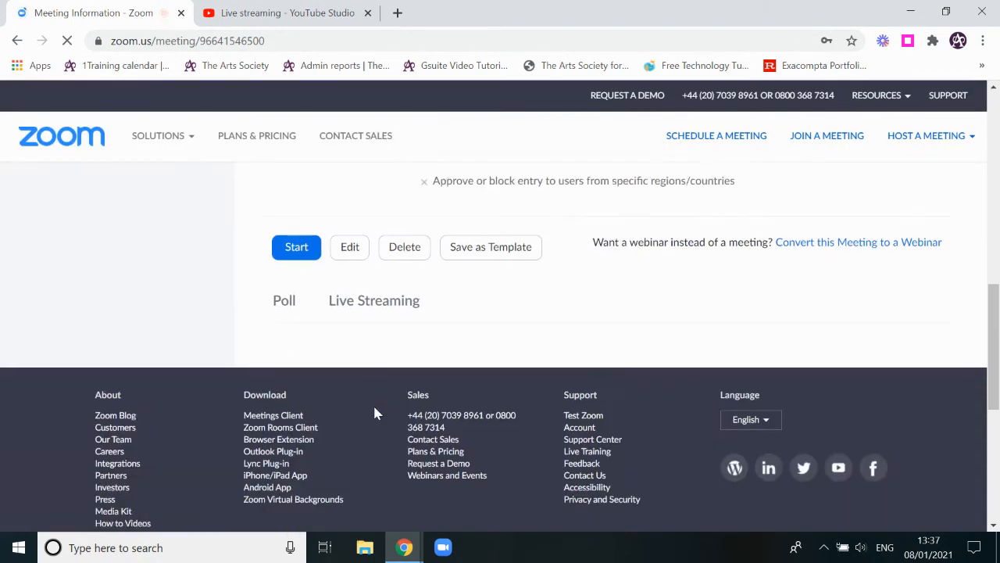
left_click(297, 12)
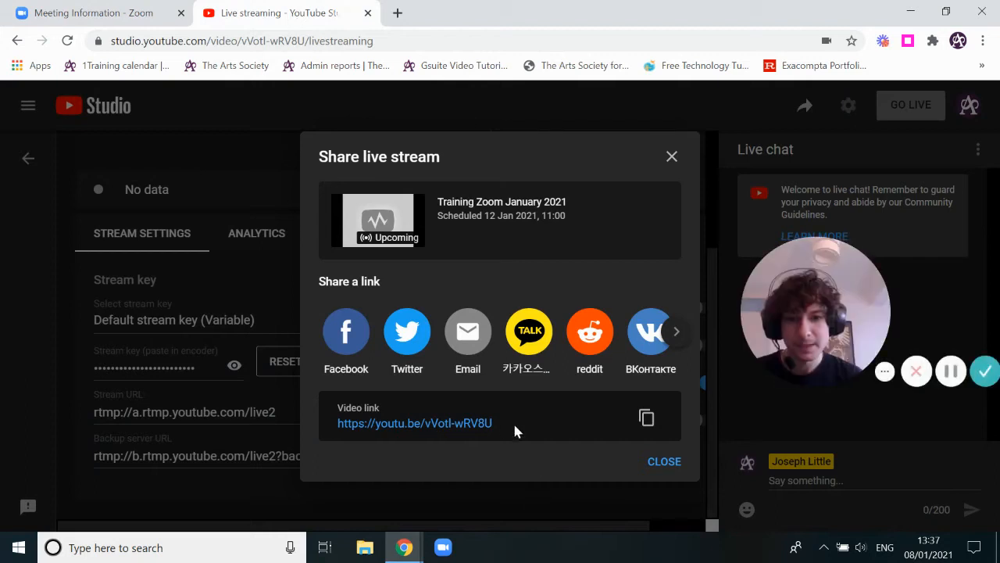
left_click_drag(495, 423, 379, 415)
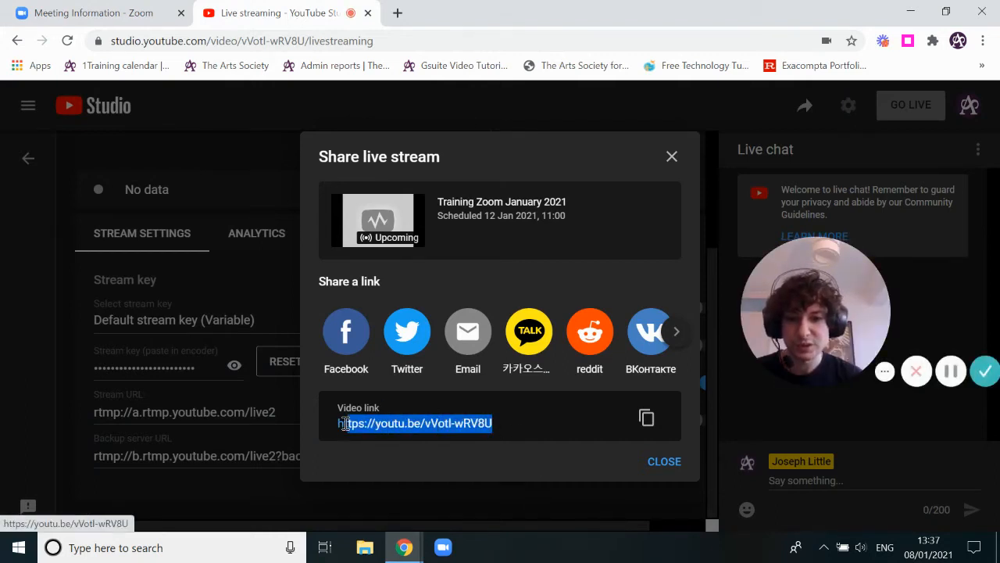
left_click(336, 421)
left_click_drag(523, 433, 341, 434)
right_click(341, 435)
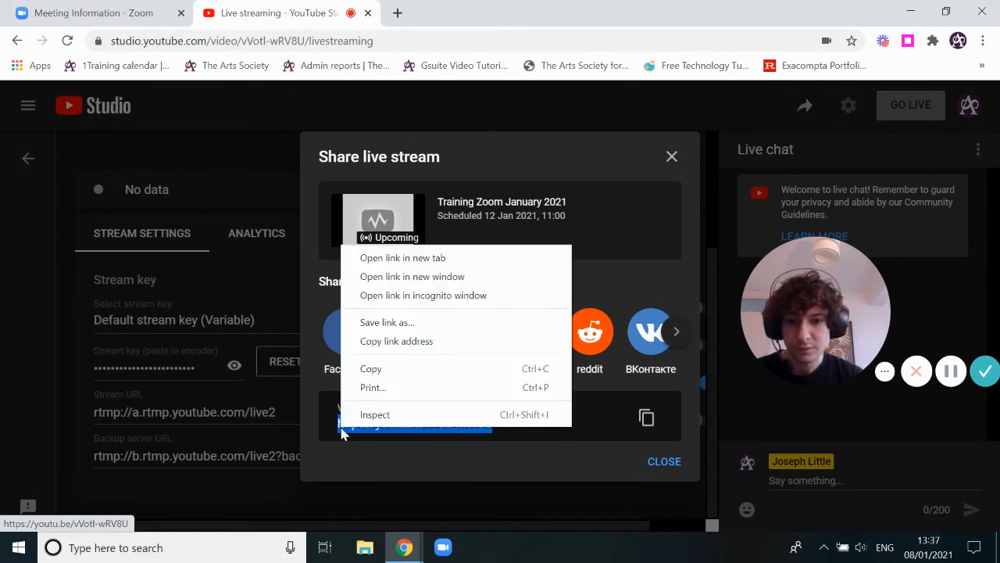
left_click(392, 370)
Paste the copied video link into a new browser tab and load the live stream's watch page.
left_click(397, 12)
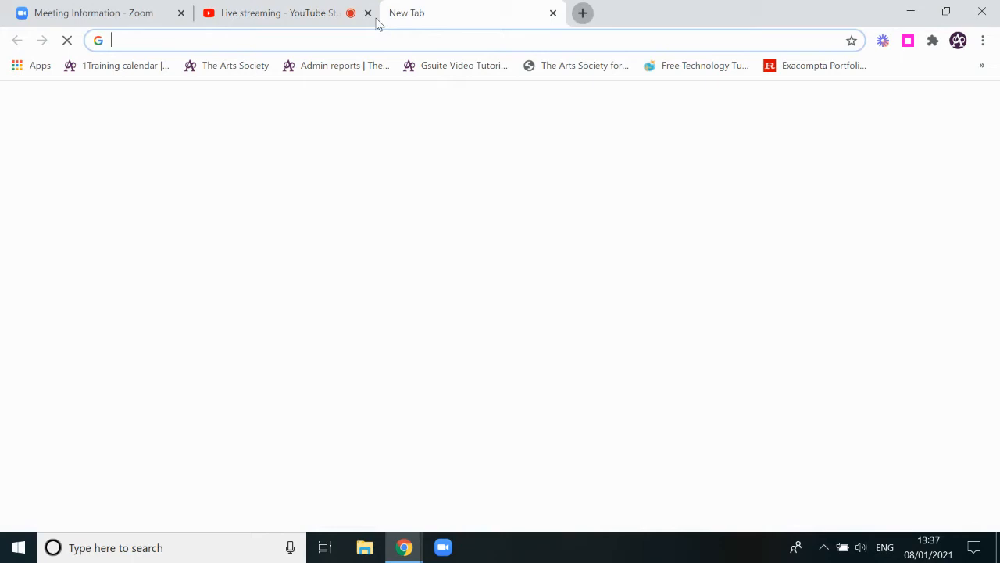
right_click(324, 39)
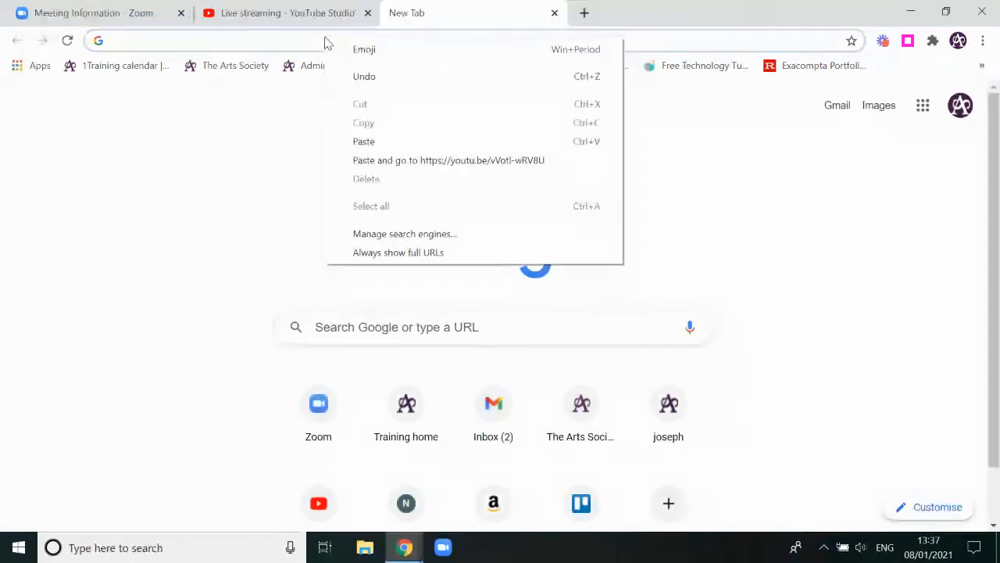
left_click(365, 142)
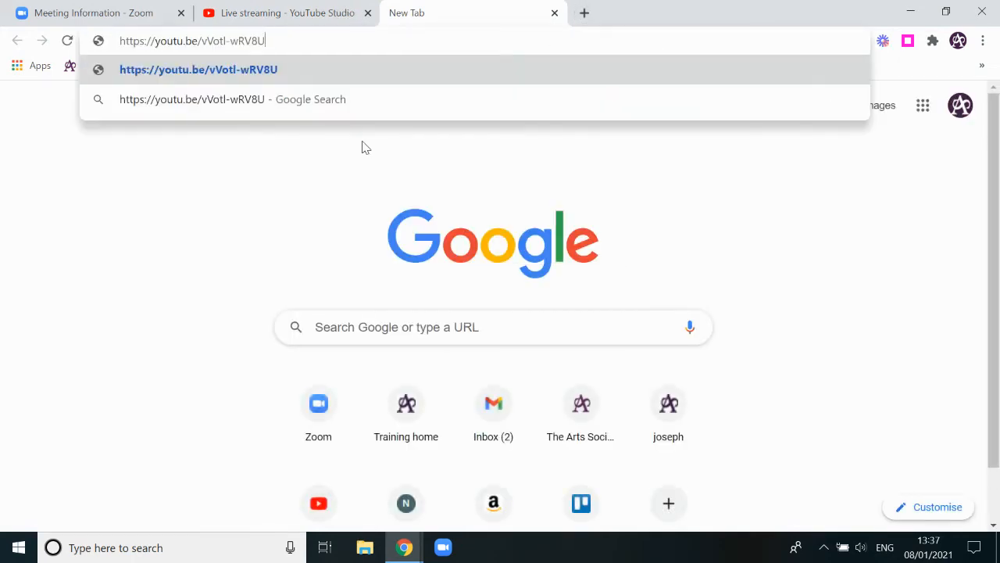
key("Return")
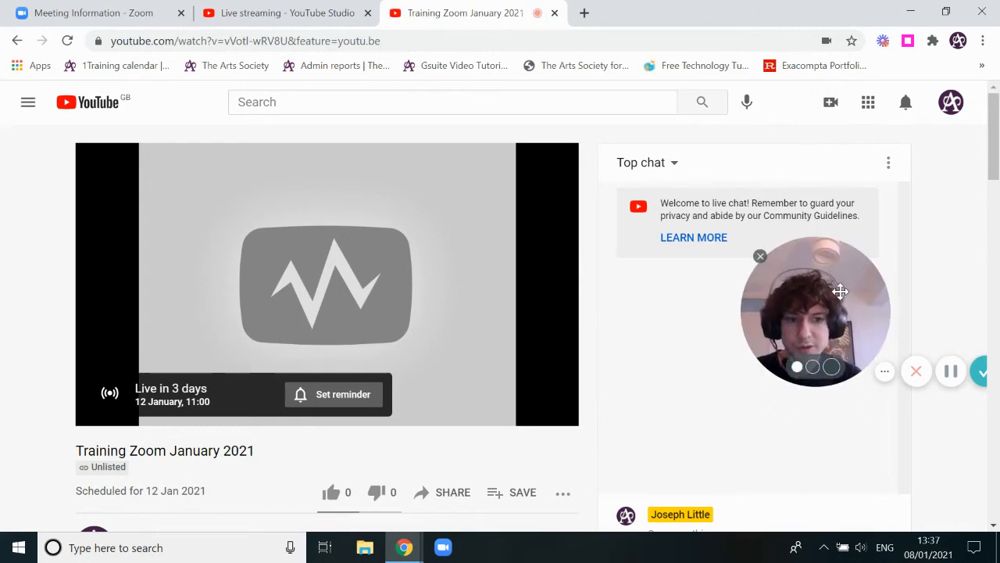
Examine the stream's watch page, checking its scheduled start, title, unlisted status and live chat.
left_click_drag(837, 290, 837, 344)
scroll(351, 293, "down", 1)
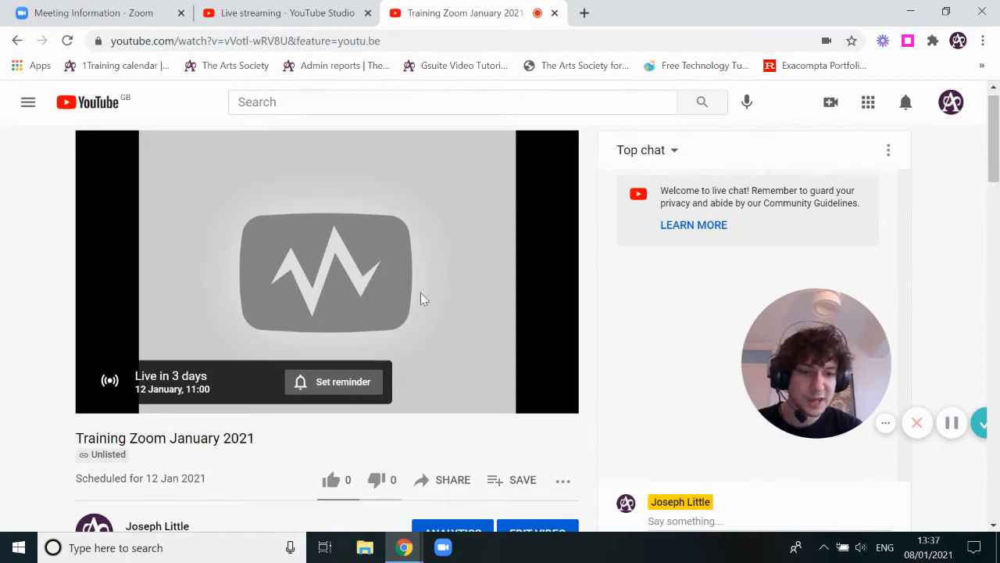
scroll(403, 315, "down", 2)
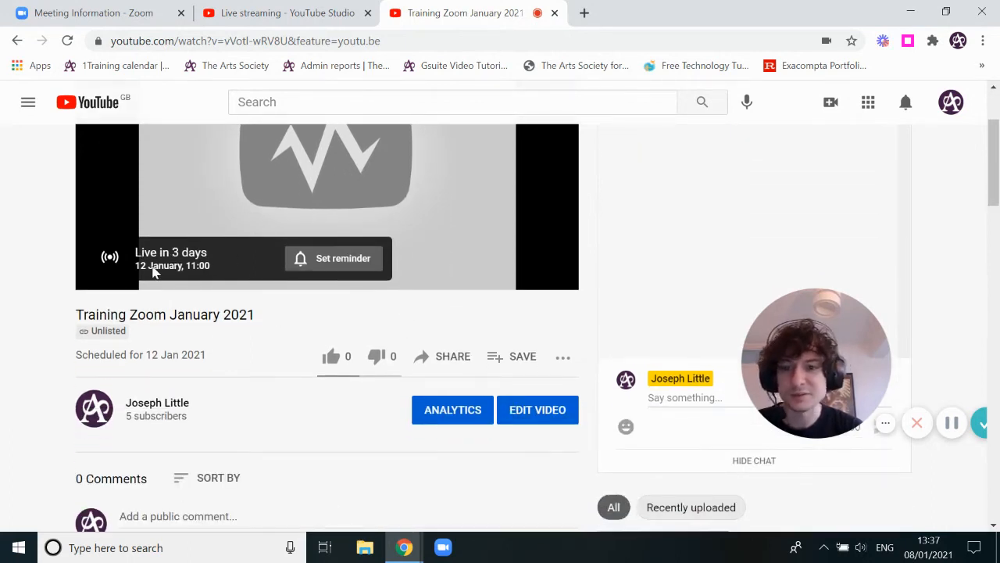
scroll(2, 389, "down", 1)
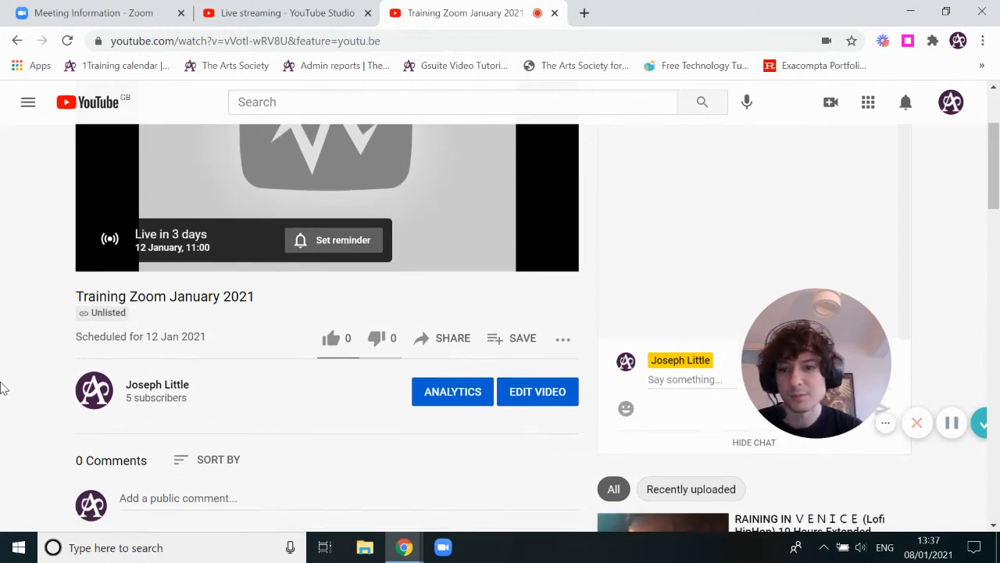
scroll(4, 387, "up", 1)
scroll(213, 426, "up", 1)
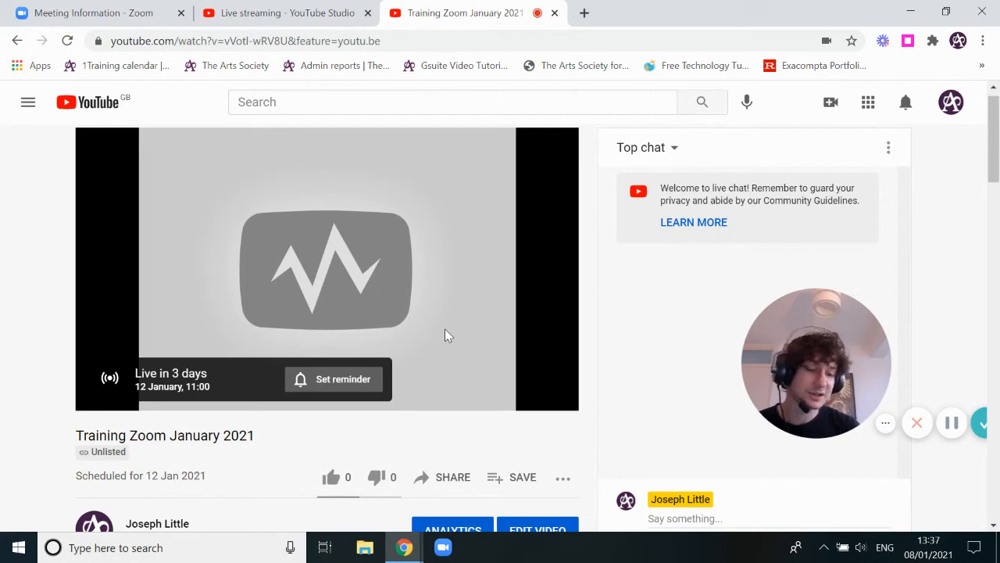
scroll(442, 417, "down", 2)
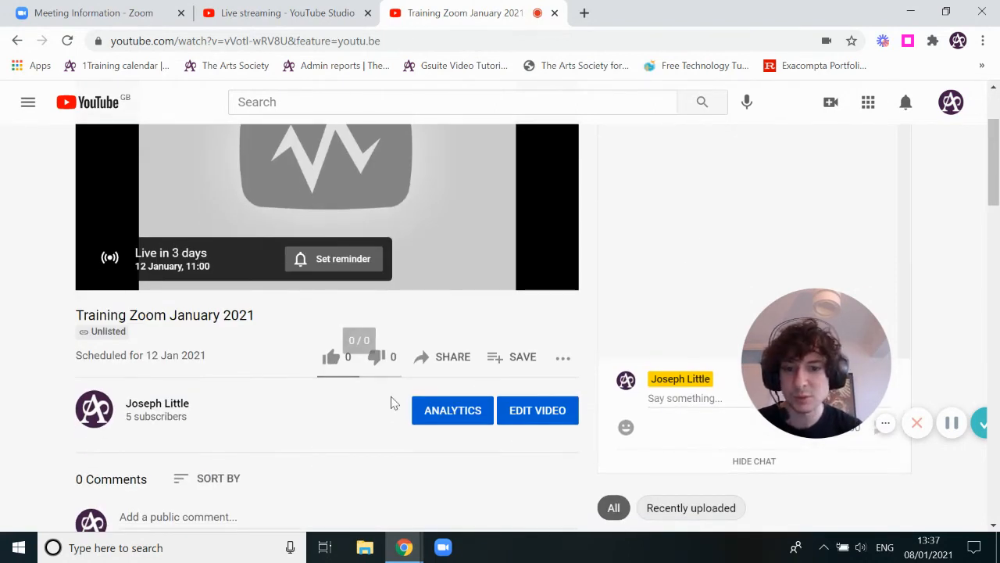
scroll(393, 402, "down", 1)
scroll(280, 305, "up", 2)
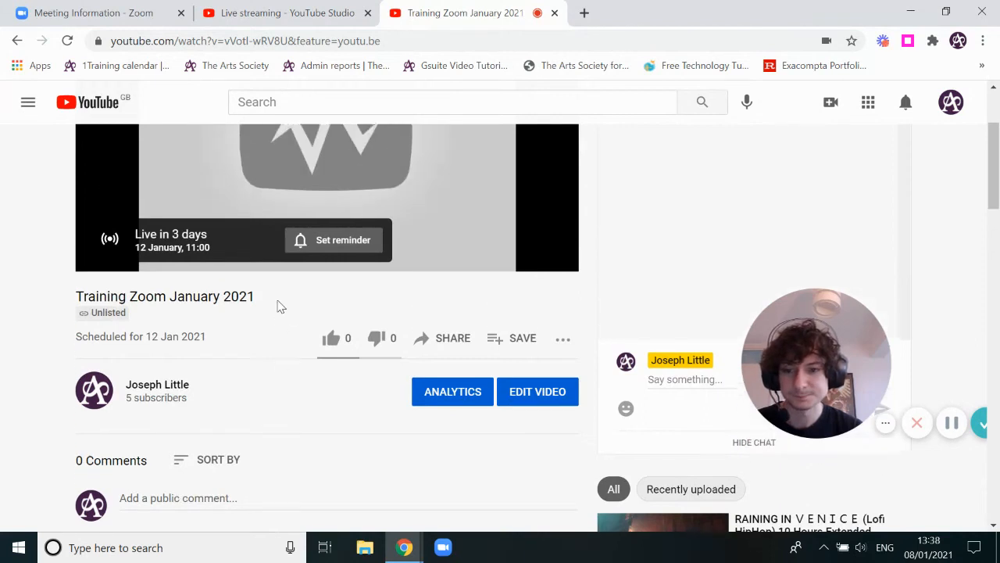
scroll(337, 380, "up", 1)
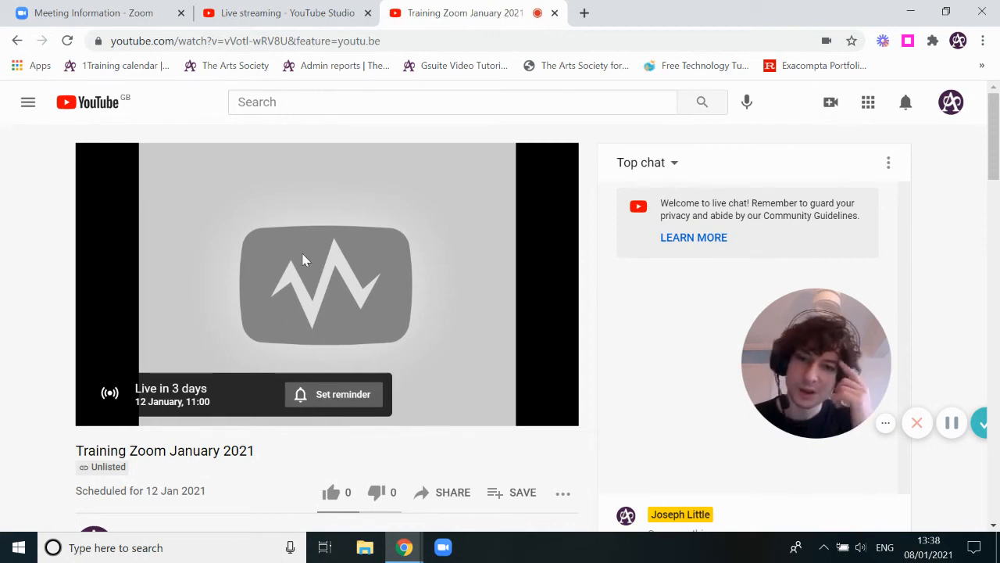
Return to YouTube Studio and close the live stream's sharing options.
left_click(269, 13)
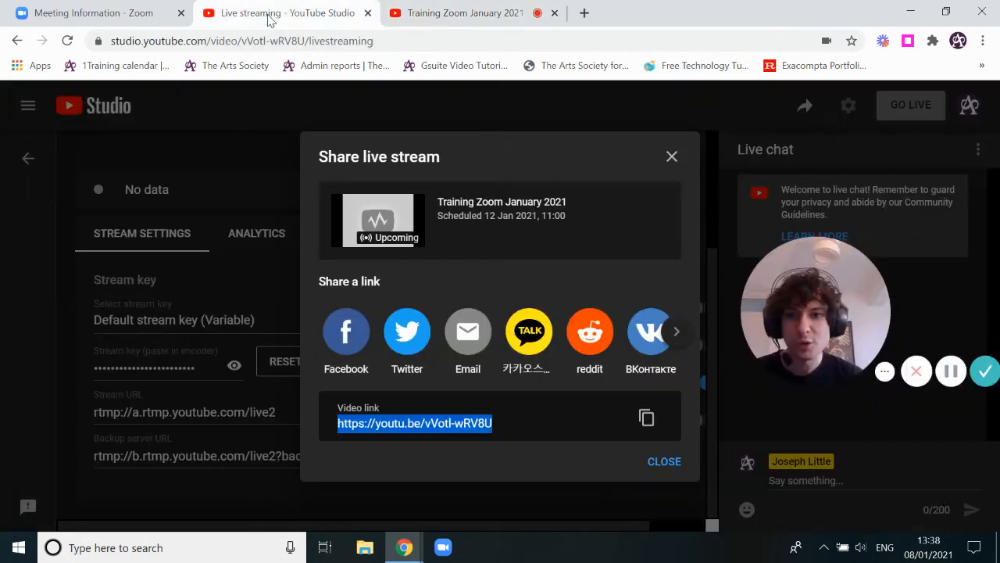
left_click(666, 461)
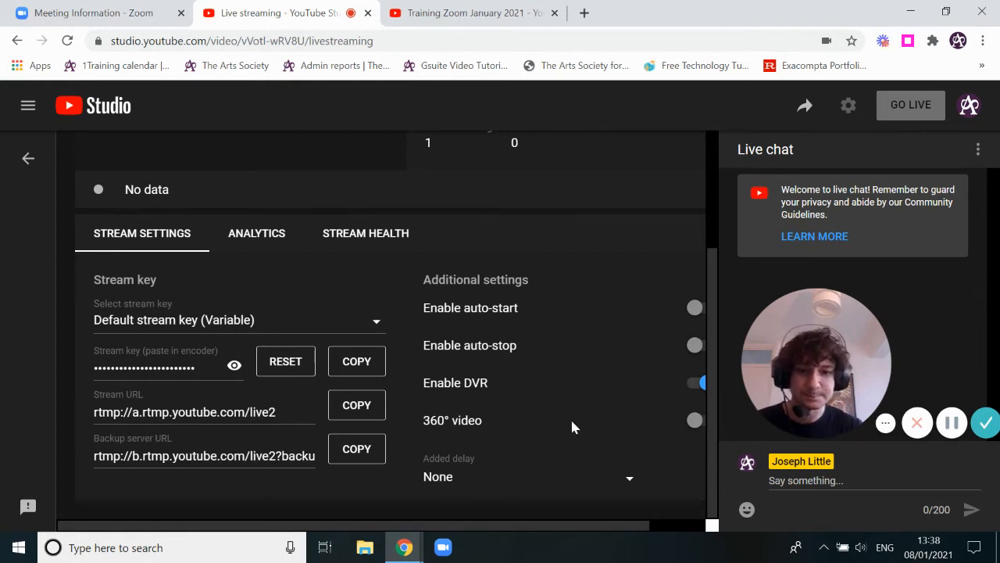
scroll(545, 297, "up", 2)
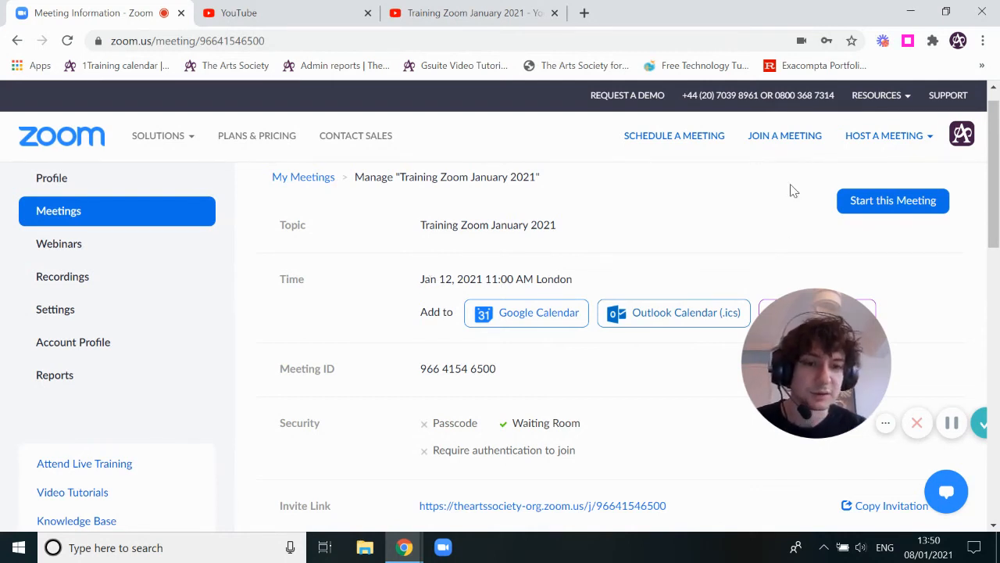
Start the "Training Zoom January 2021" meeting in the Zoom desktop app, join with computer audio and maximize the meeting window.
left_click(872, 207)
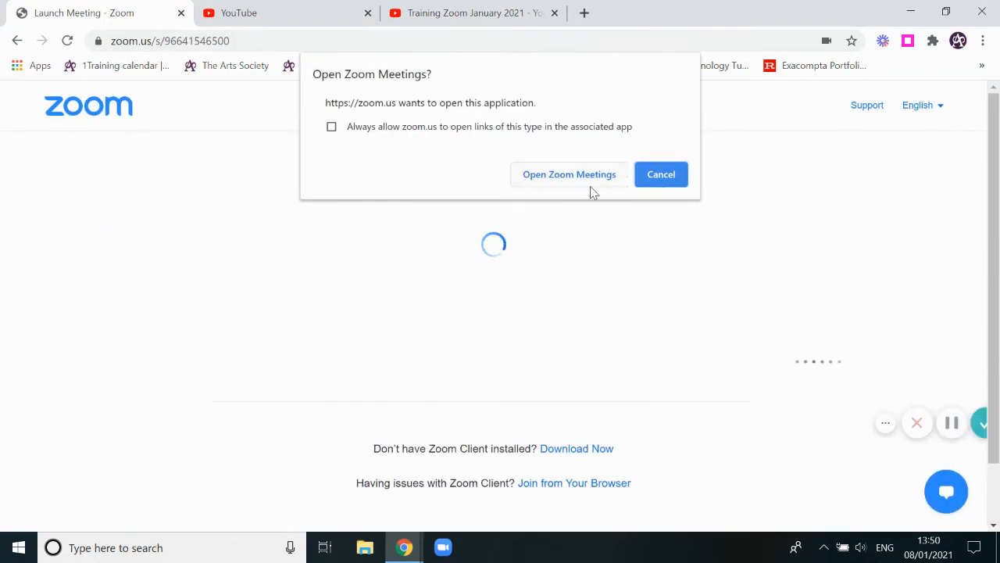
left_click(590, 179)
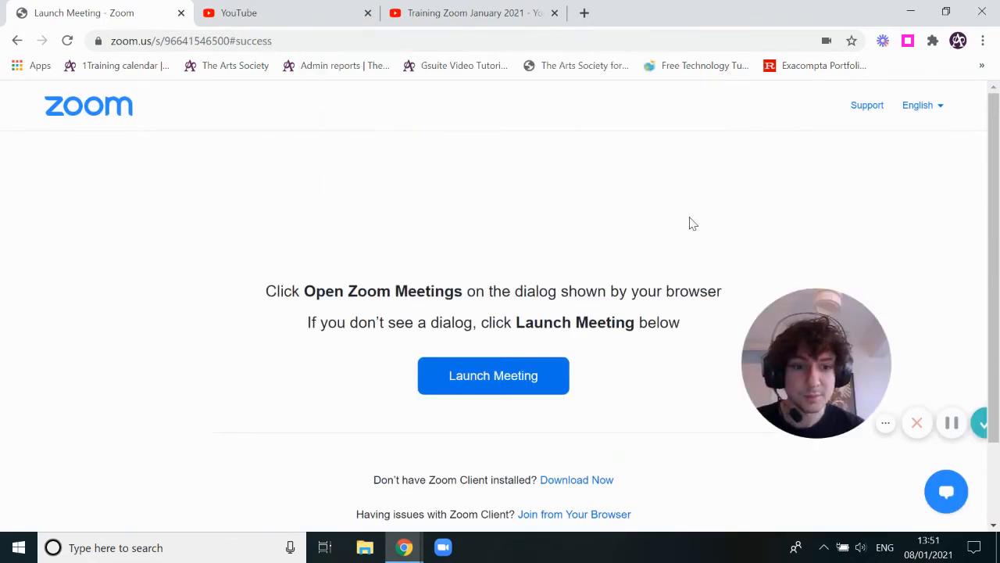
left_click_drag(855, 339, 98, 442)
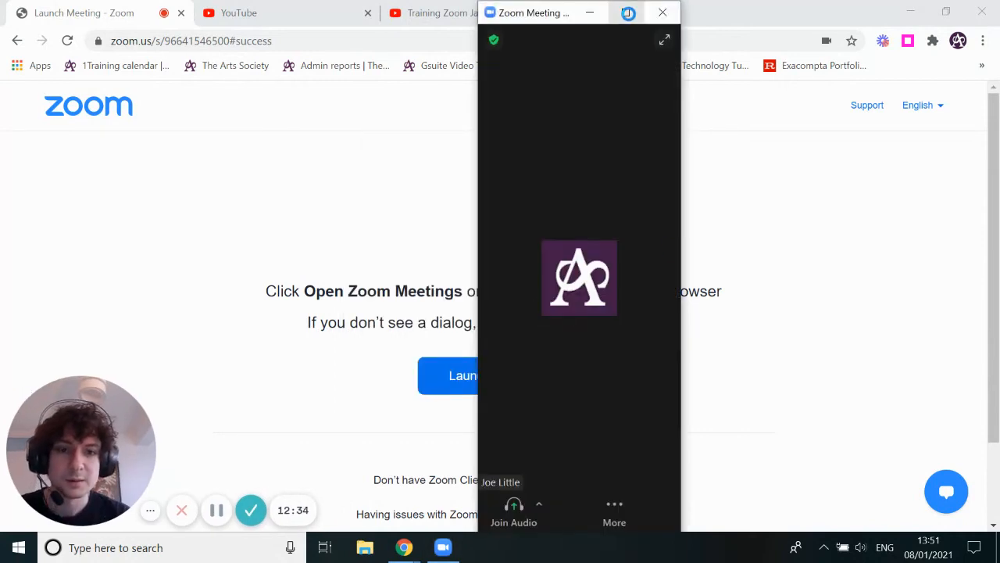
left_click(514, 265)
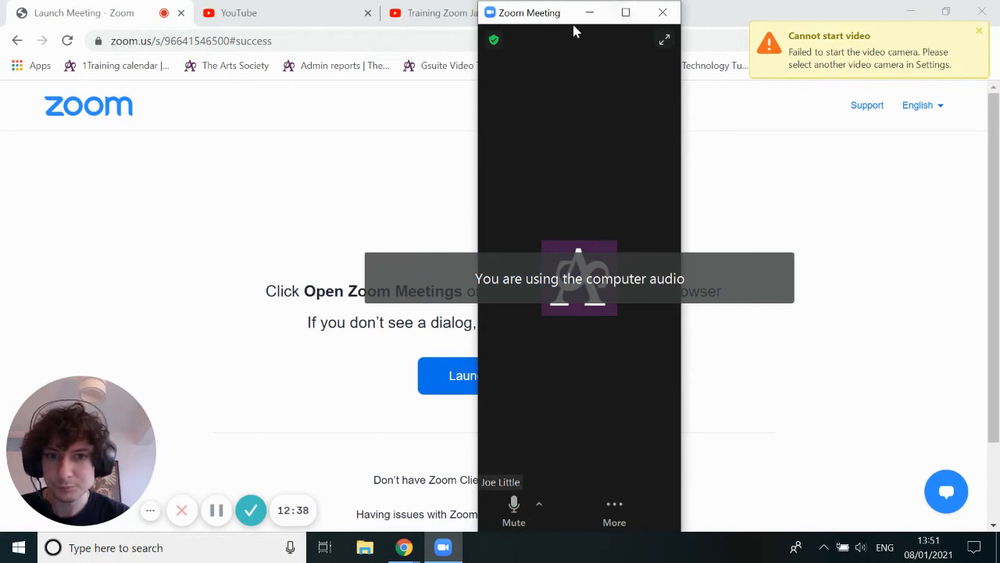
left_click(626, 13)
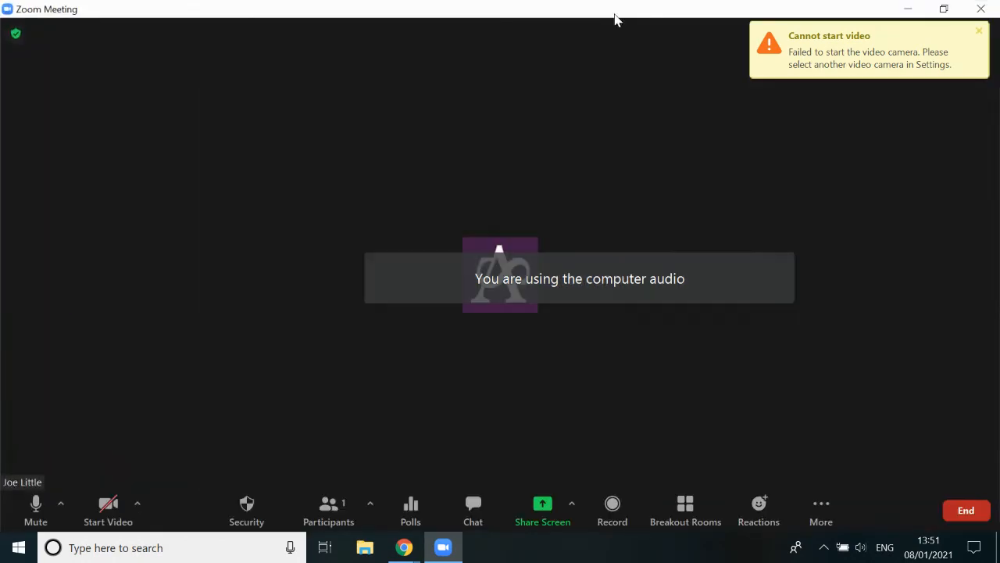
Start broadcasting the Zoom meeting on the custom live streaming service and collapse the audio control overlay.
left_click(817, 508)
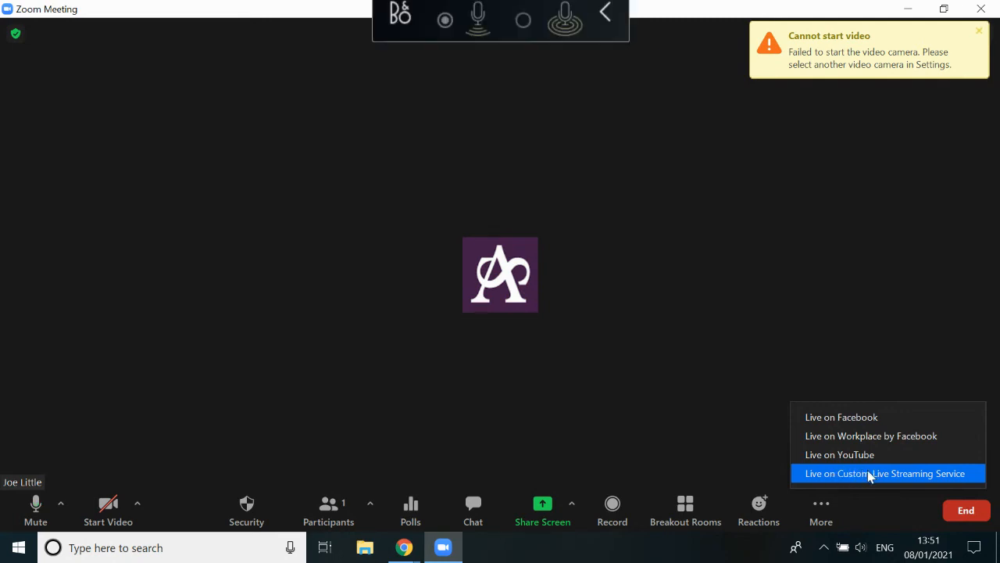
left_click(869, 474)
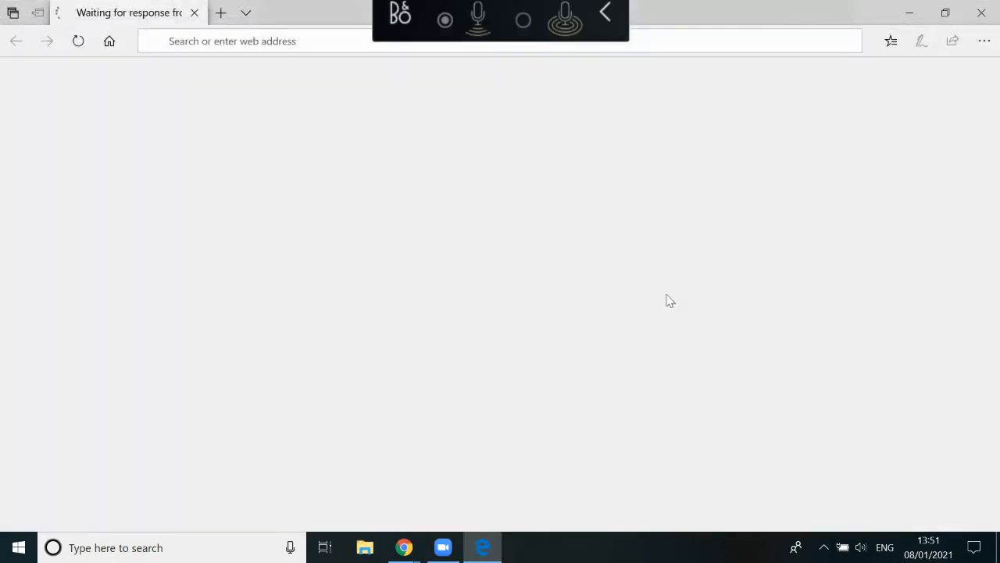
left_click(603, 14)
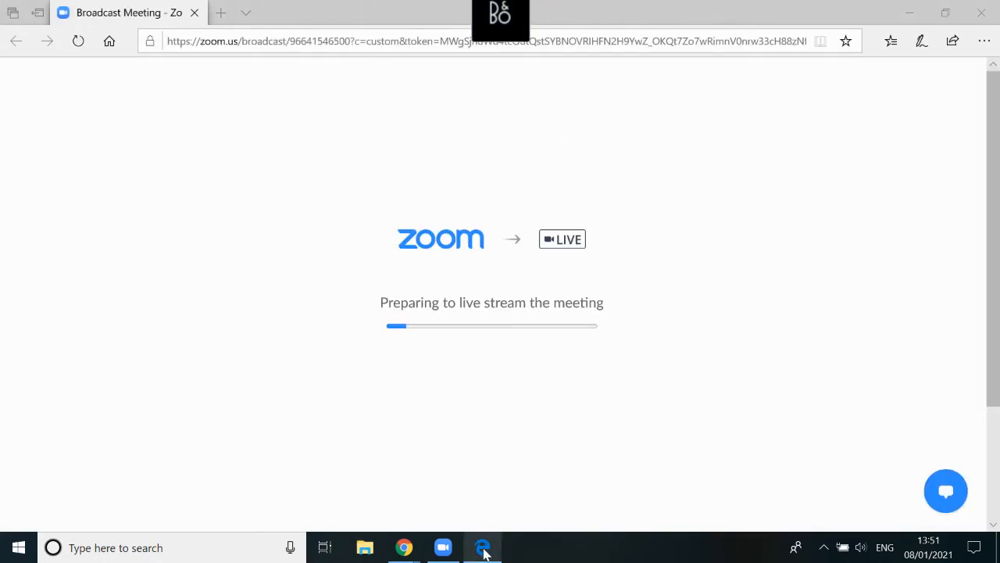
mouse_move(484, 549)
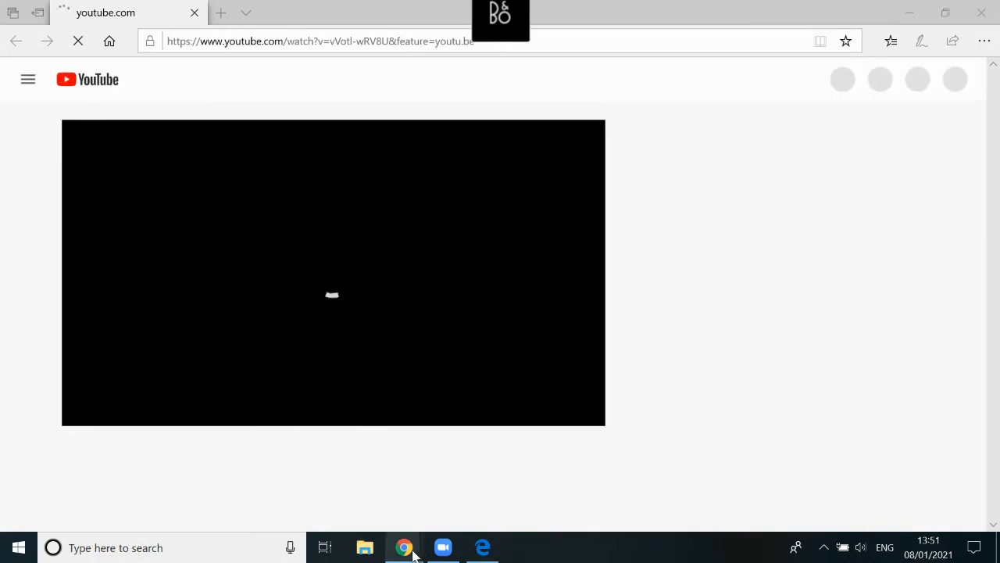
Switch to Chrome, open the scheduled "Training Zoom January 2021" stream through YouTube's live streaming management and go live.
mouse_move(407, 549)
left_click(321, 486)
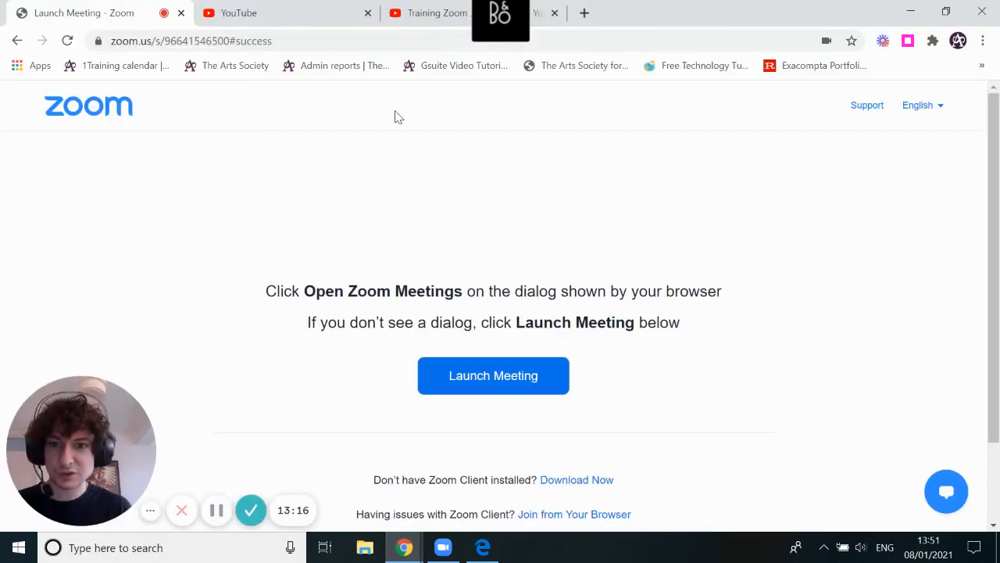
left_click(308, 24)
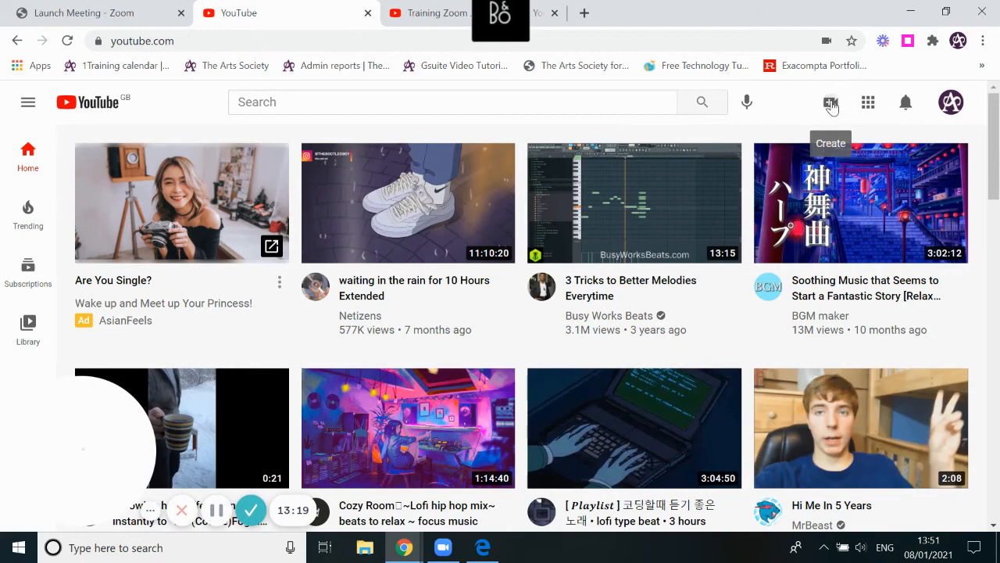
left_click(831, 104)
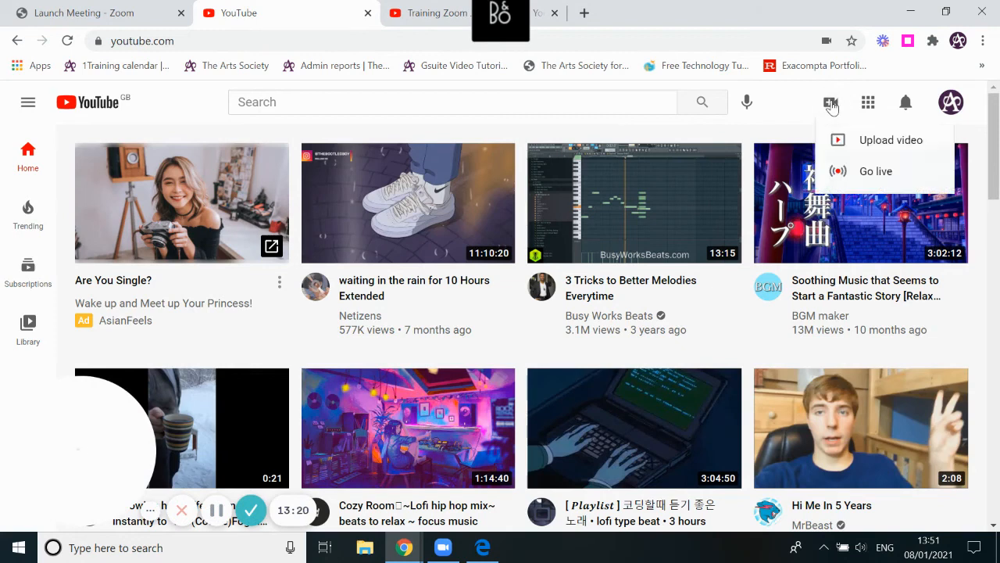
left_click(859, 178)
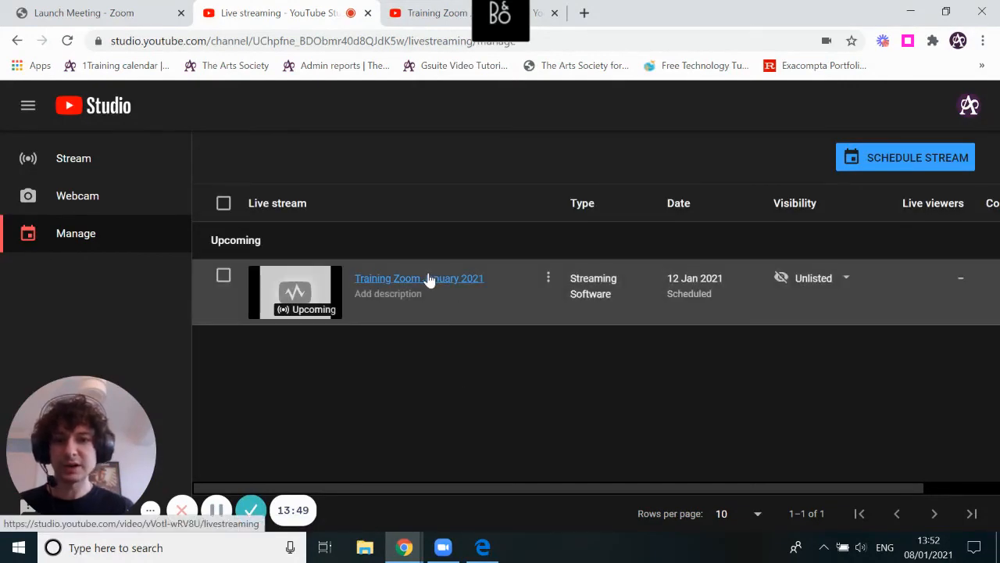
left_click(429, 282)
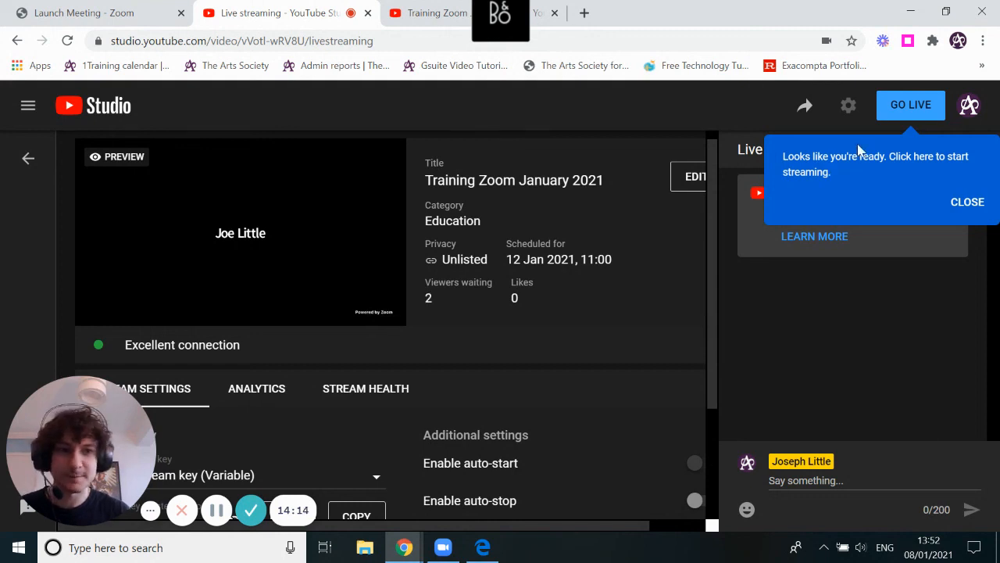
left_click(908, 100)
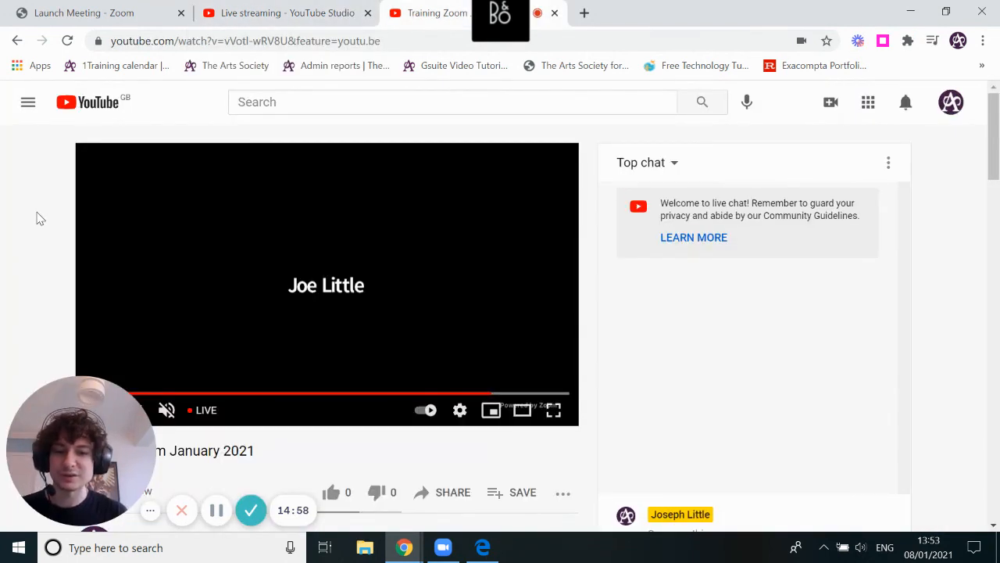
Switch to the Zoom meeting, check its live streaming status and additional meeting options, and return to the YouTube watch page in Chrome.
left_click(444, 547)
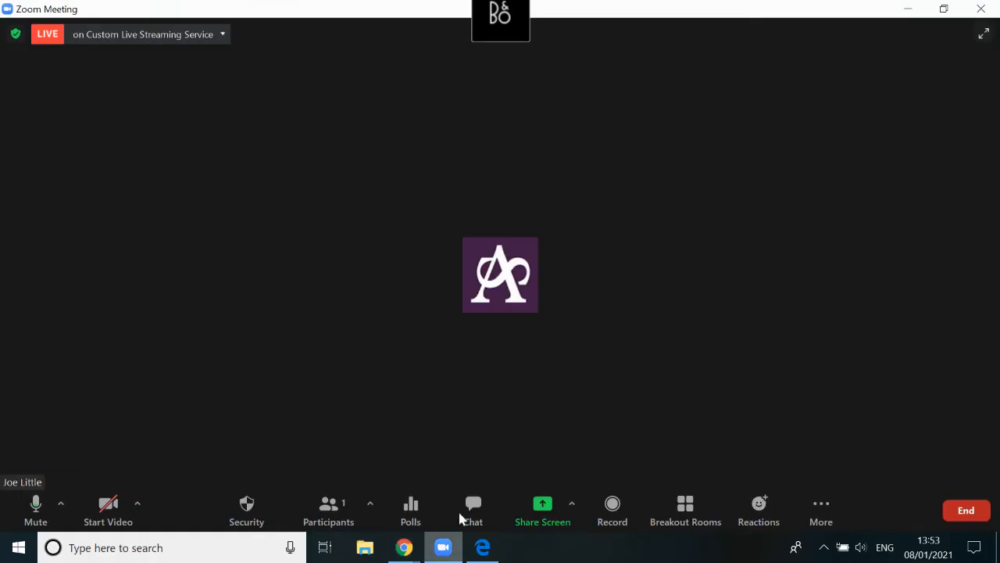
left_click(818, 506)
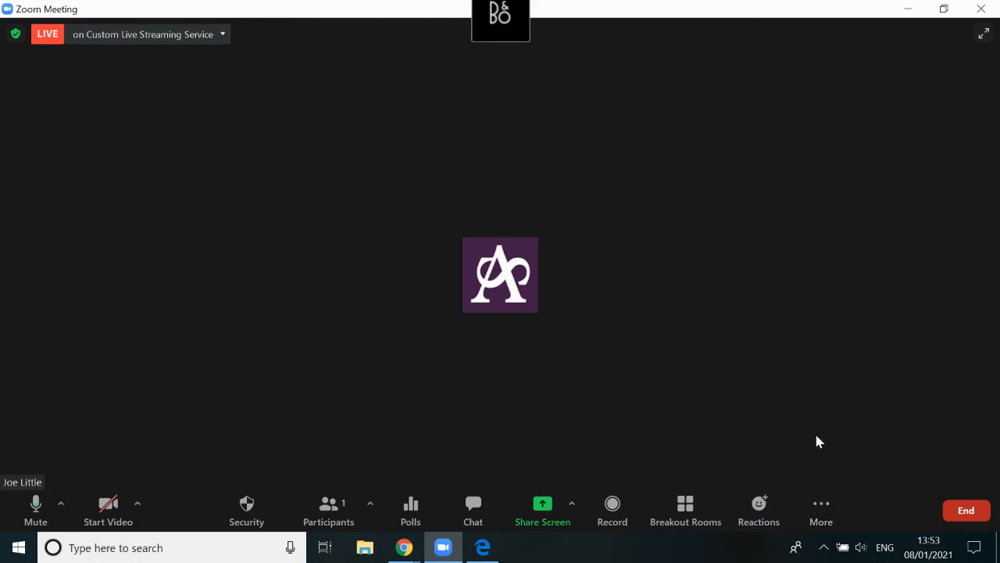
left_click(404, 549)
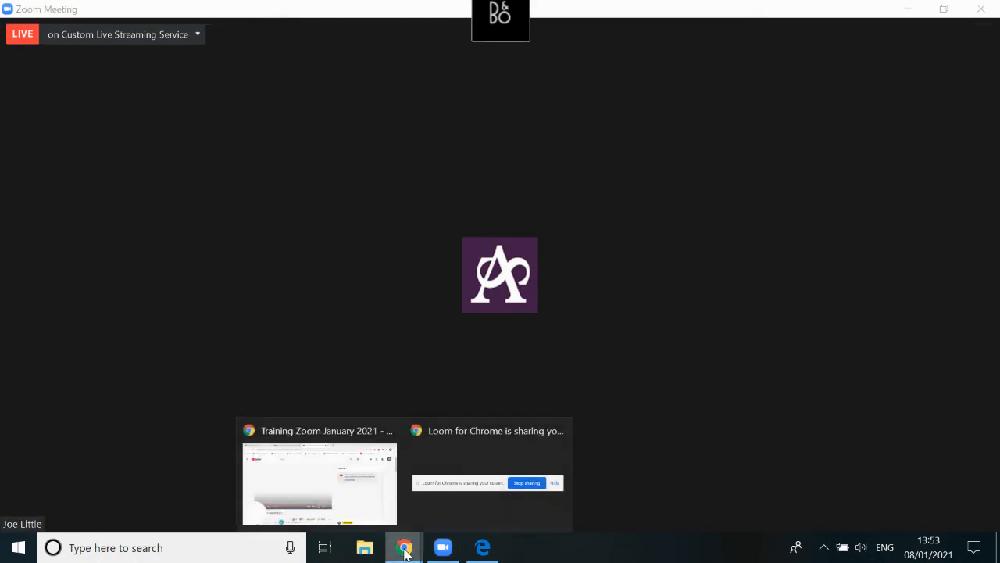
left_click(368, 480)
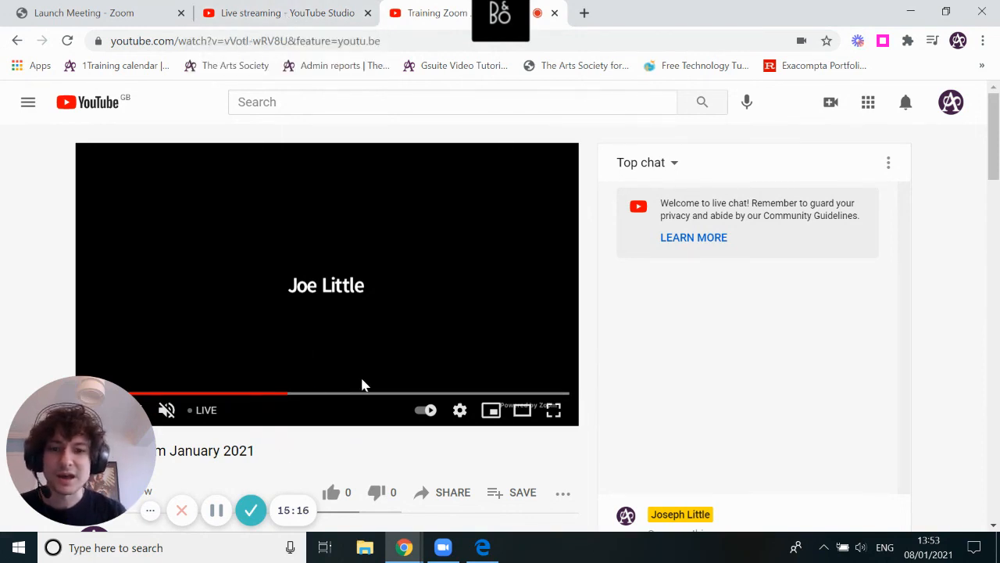
Review the "Training Zoom January 2021" stream on its watch page and in YouTube Studio's live dashboard, ending on the watch page.
scroll(362, 382, "down", 1)
scroll(430, 245, "up", 1)
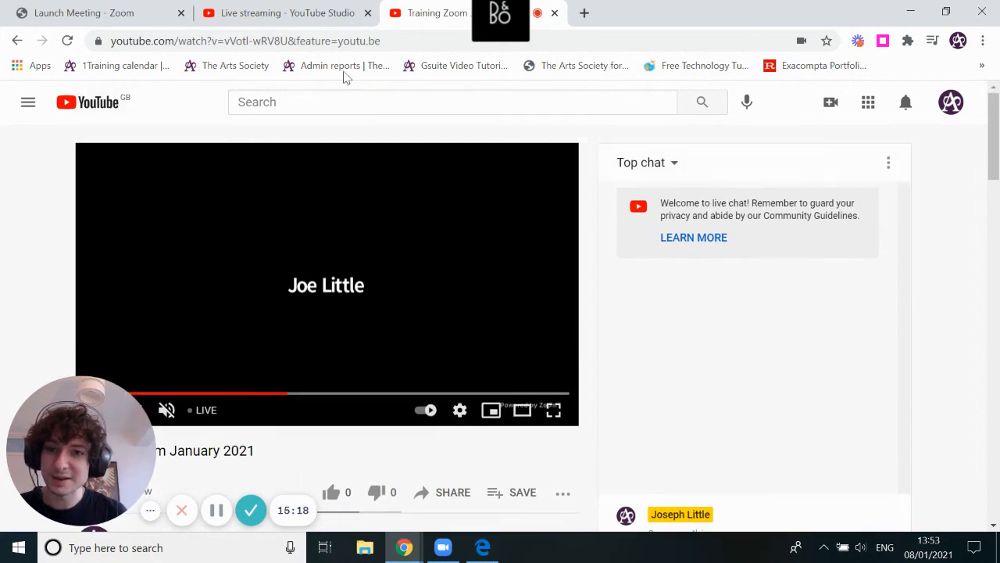
left_click(316, 17)
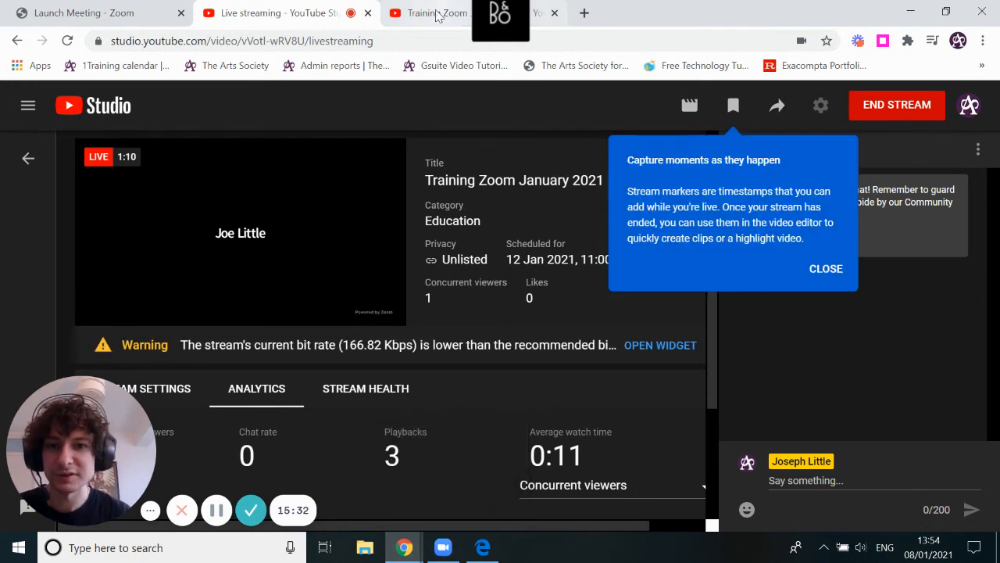
key("ctrl+Tab")
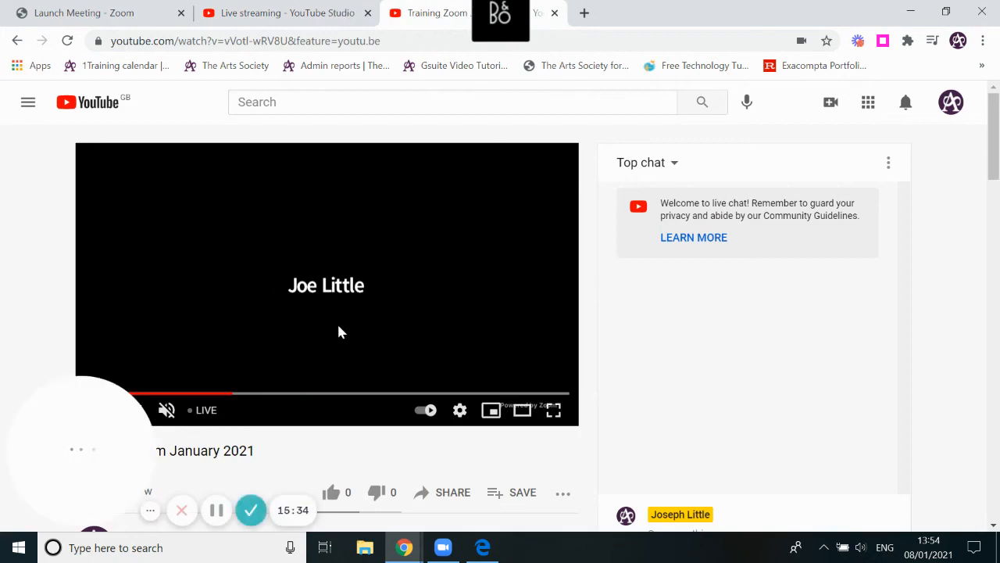
Compare the live picture in the Zoom meeting window with the stream on the YouTube watch page in Chrome.
left_click(443, 547)
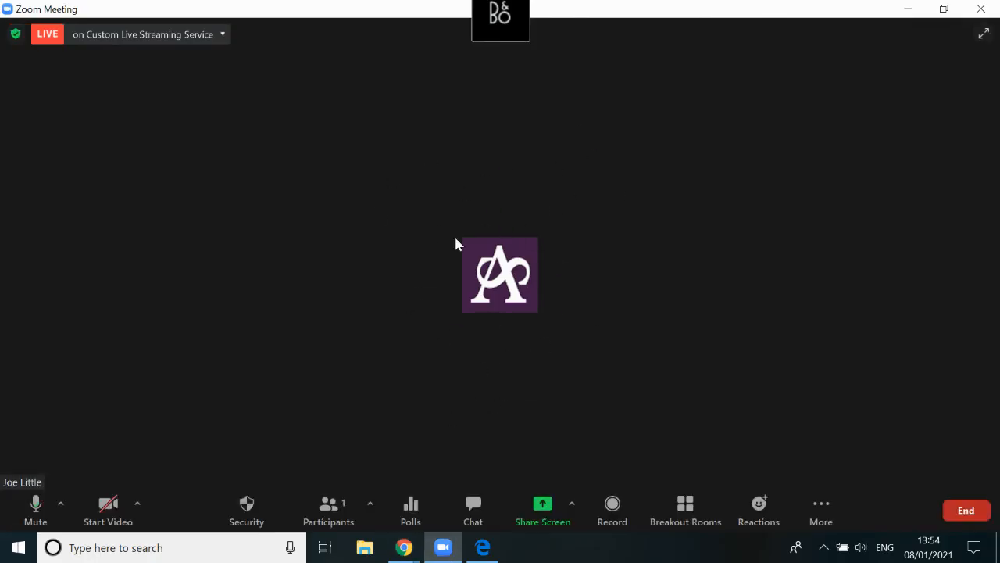
mouse_move(404, 546)
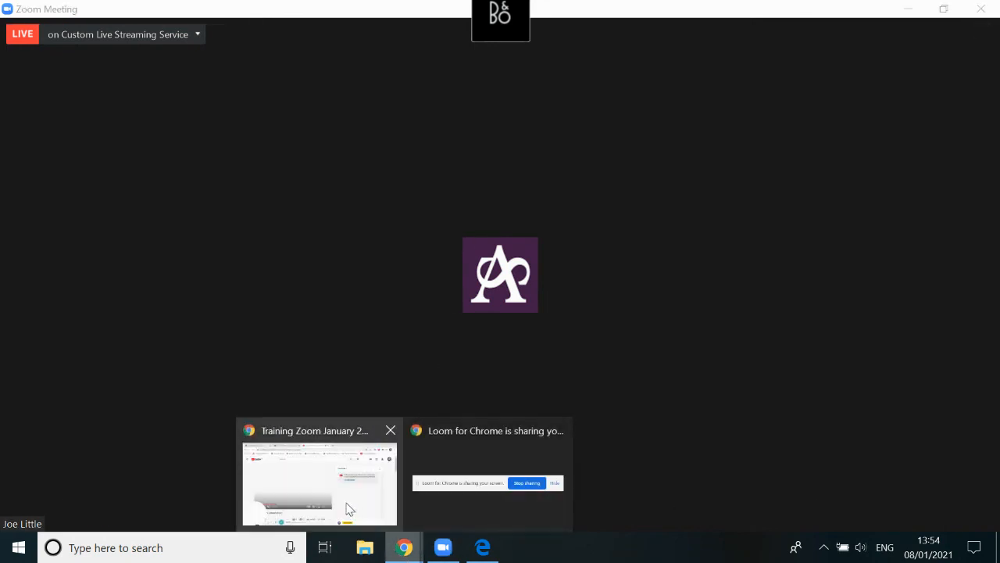
left_click(341, 490)
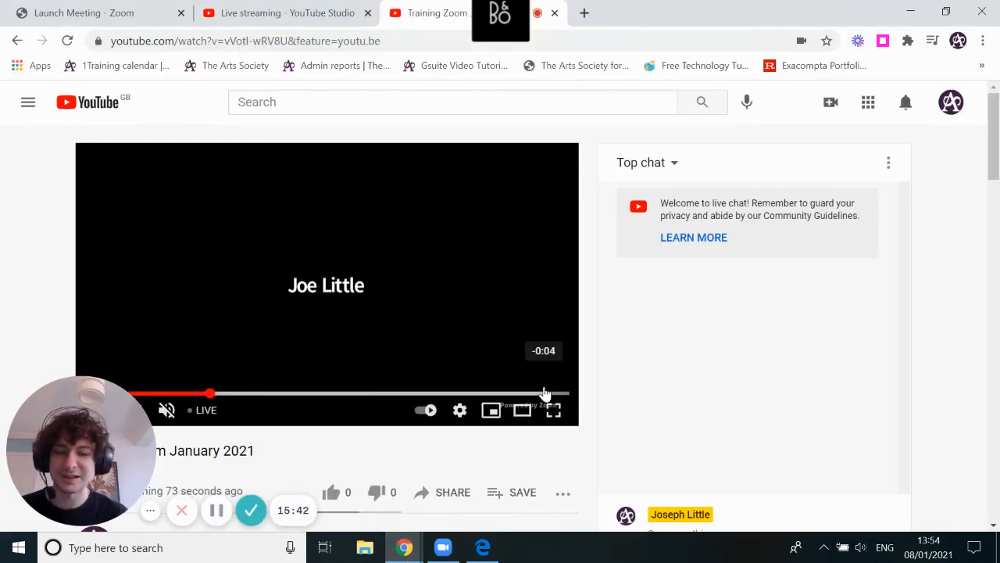